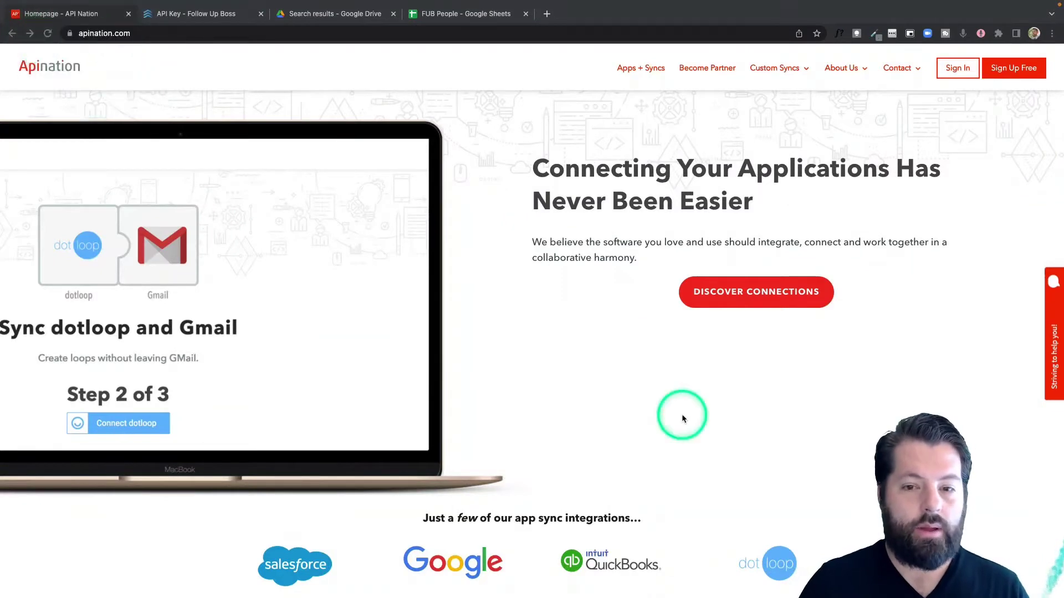
Browse the available app connections and open HighLevel's integrations
{"action": "left_click", "coordinate": [754, 298]}
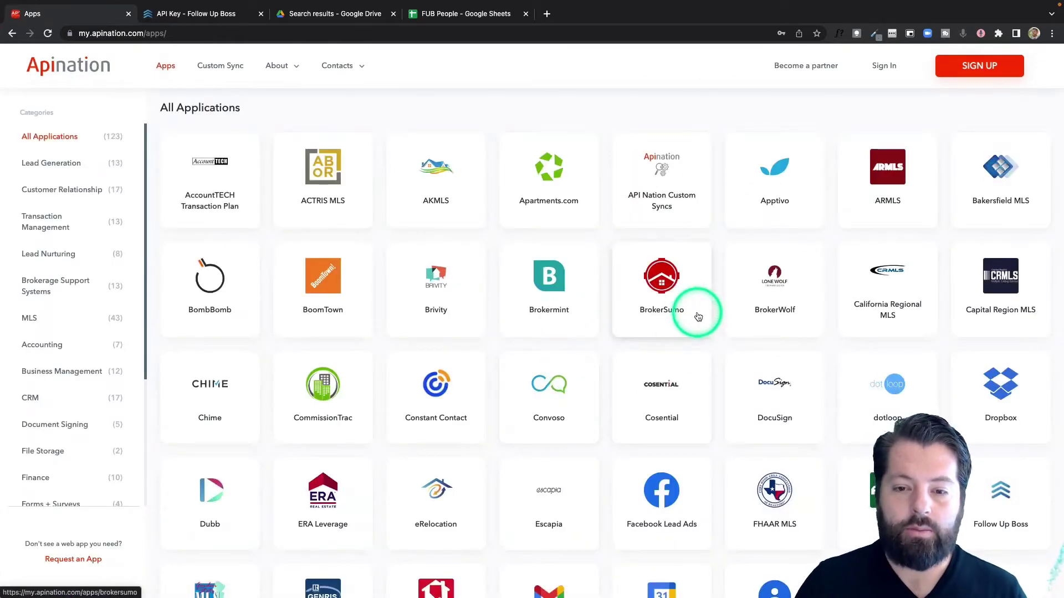
{"action": "scroll", "coordinate": [598, 455], "scroll_direction": "down", "scroll_amount": 3}
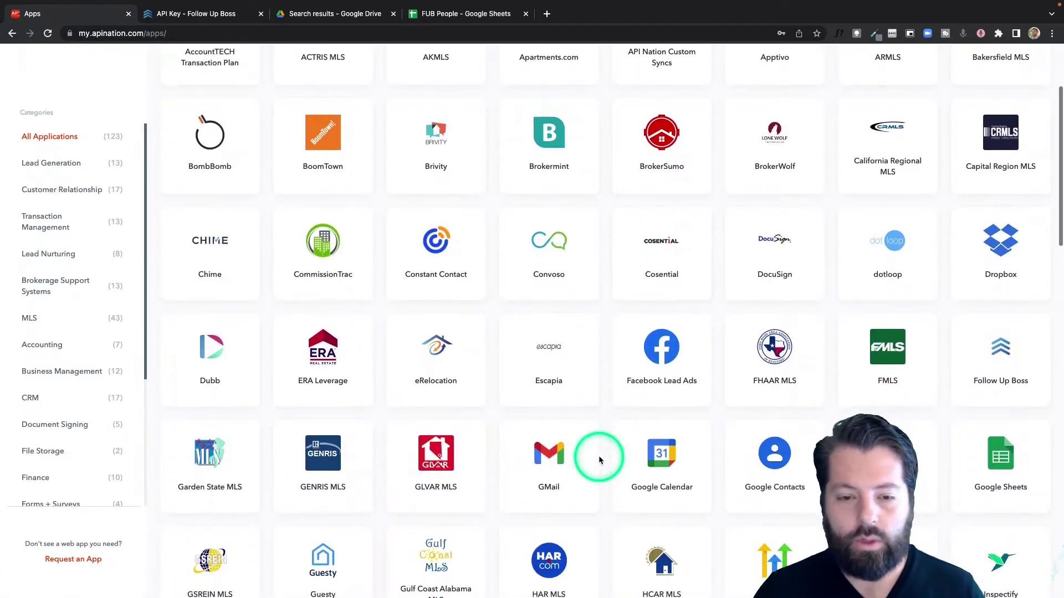
{"action": "scroll", "coordinate": [599, 458], "scroll_direction": "down", "scroll_amount": 4}
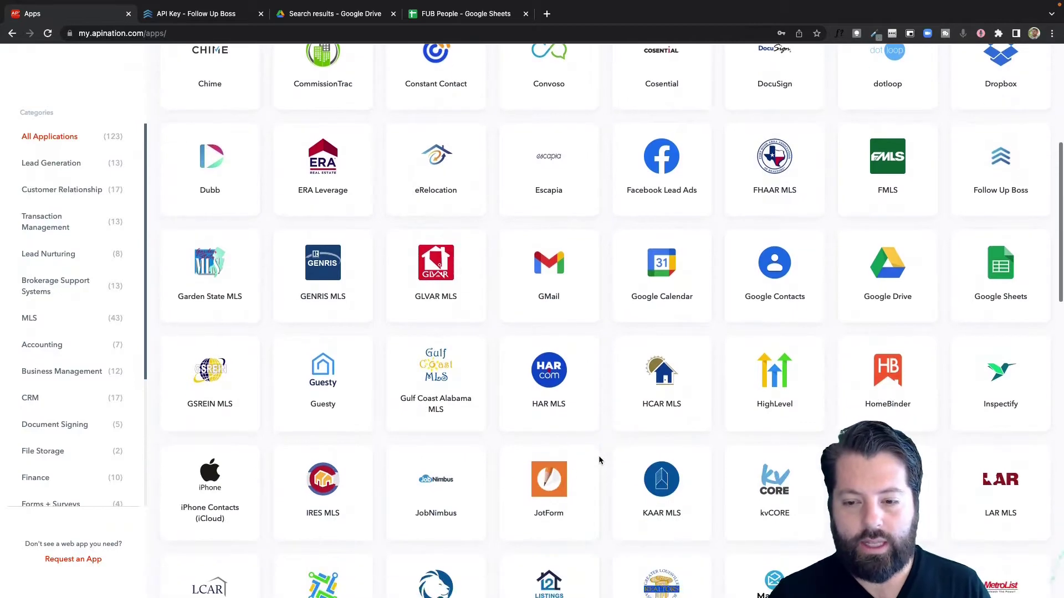
{"action": "scroll", "coordinate": [599, 457], "scroll_direction": "down", "scroll_amount": 1}
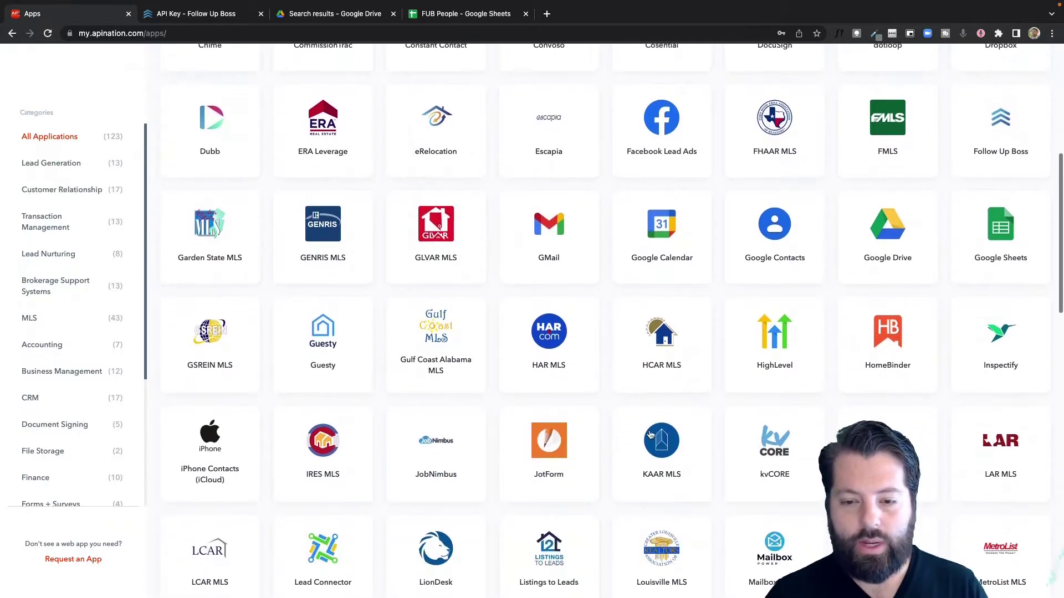
{"action": "left_click", "coordinate": [778, 344]}
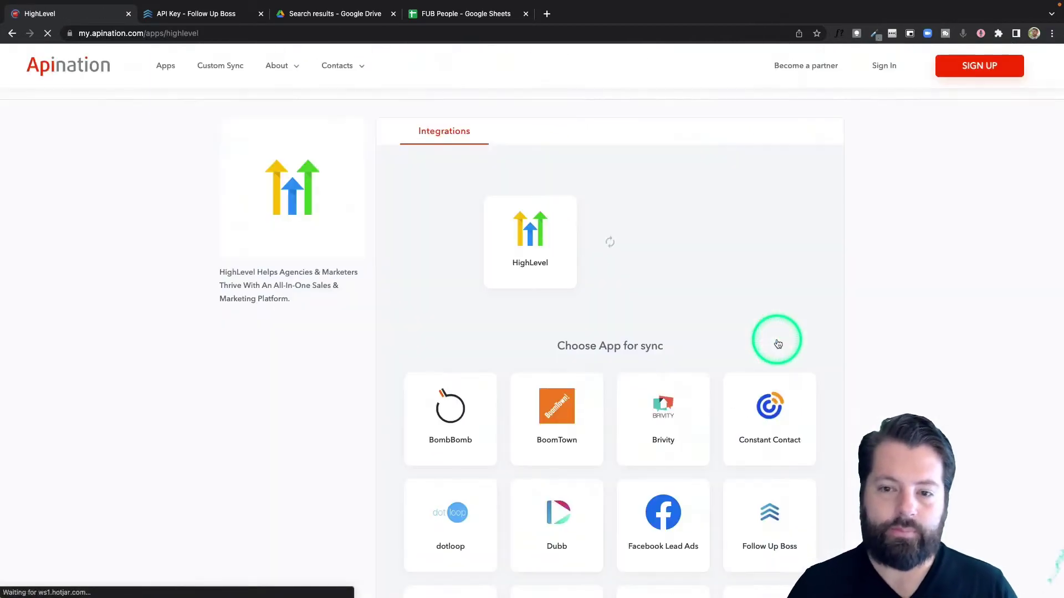
Choose Follow Up Boss as the app to sync with HighLevel
{"action": "left_click", "coordinate": [683, 361]}
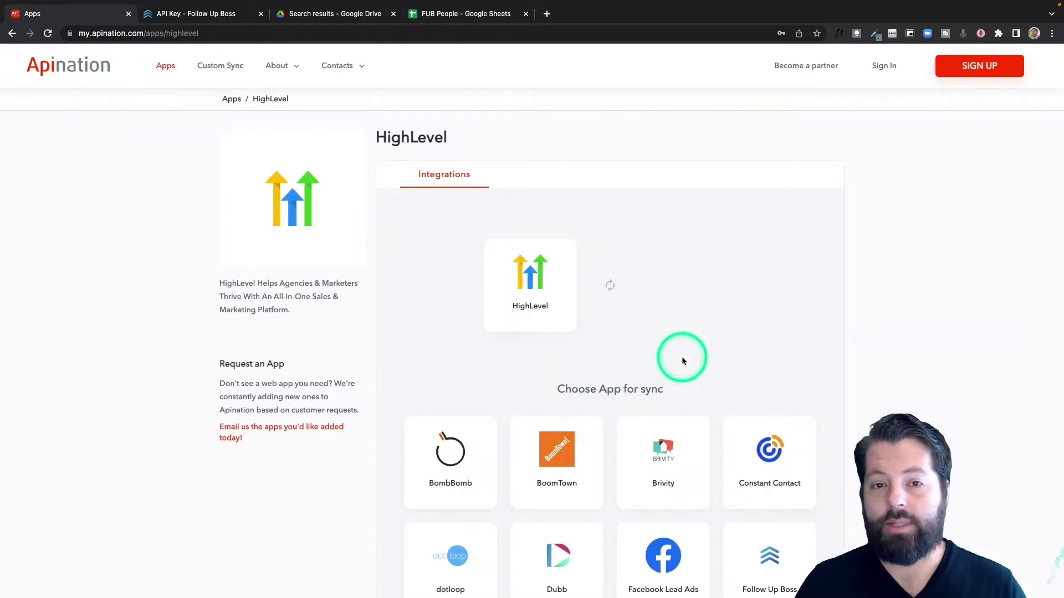
{"action": "scroll", "coordinate": [554, 448], "scroll_direction": "down", "scroll_amount": 5}
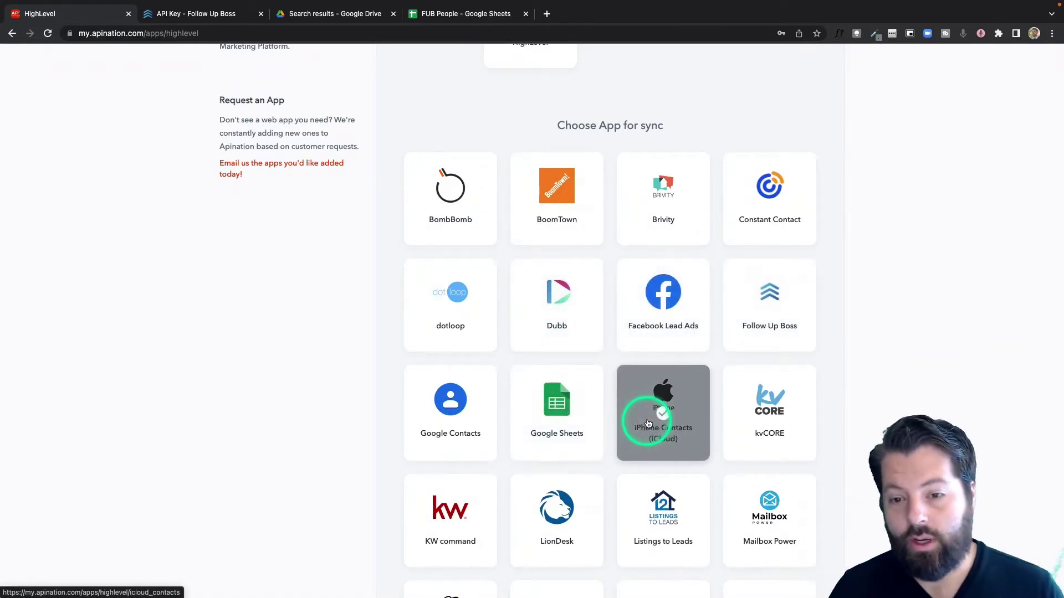
{"action": "left_click", "coordinate": [770, 303]}
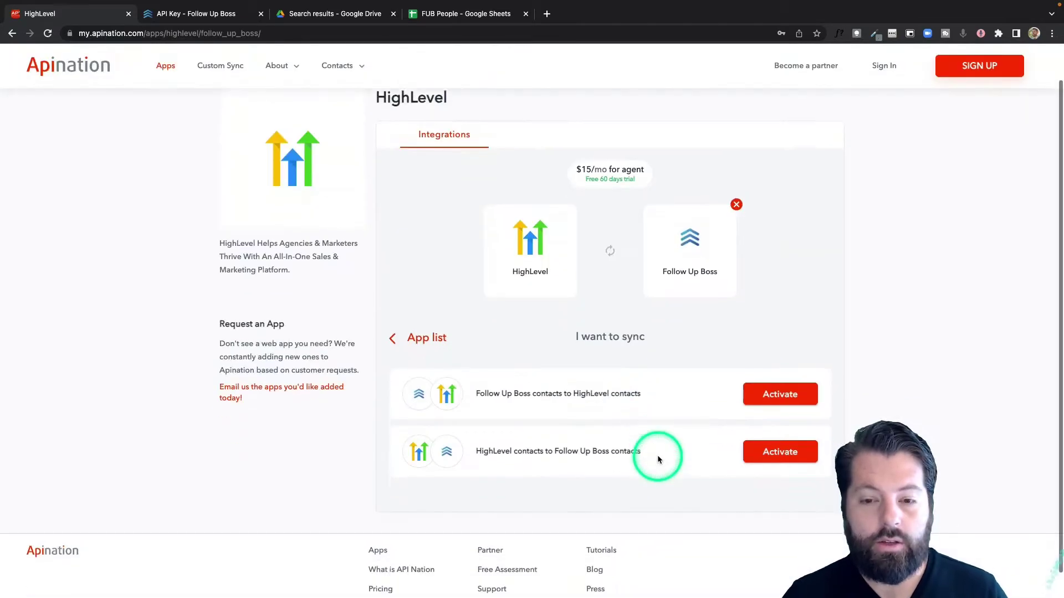
{"action": "scroll", "coordinate": [659, 458], "scroll_direction": "down", "scroll_amount": 1}
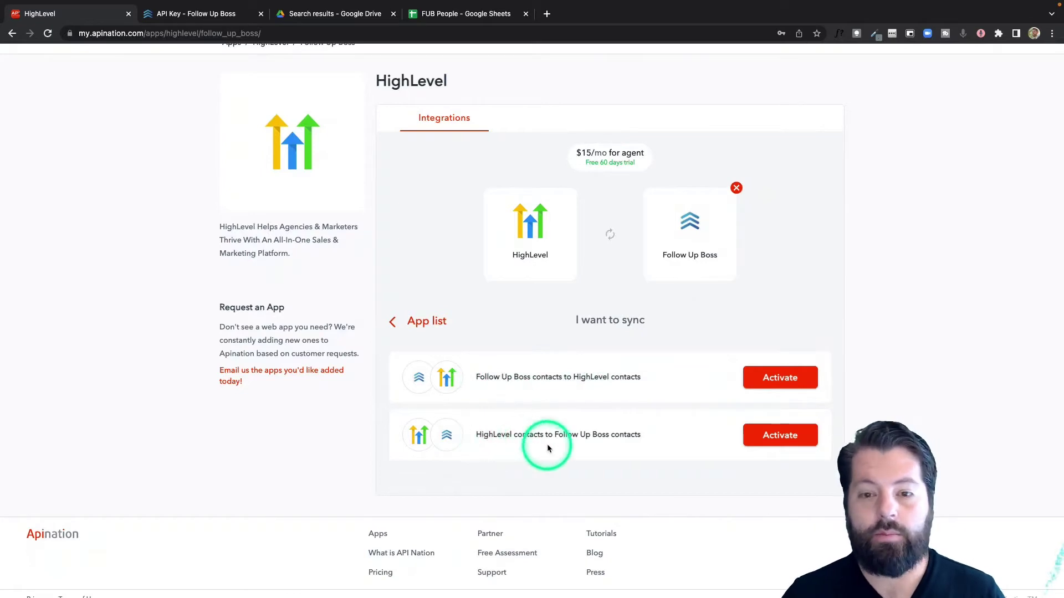
Activate the Follow Up Boss→HighLevel contacts sync, sign in with Google, and start a Follow Up Boss connection
{"action": "left_click", "coordinate": [782, 382]}
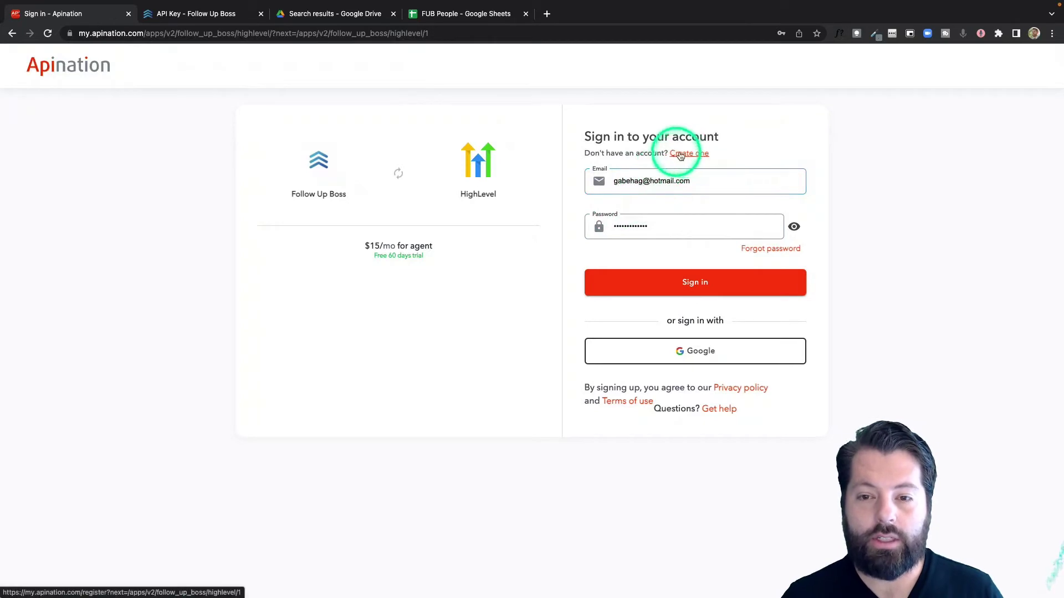
{"action": "left_click", "coordinate": [696, 355]}
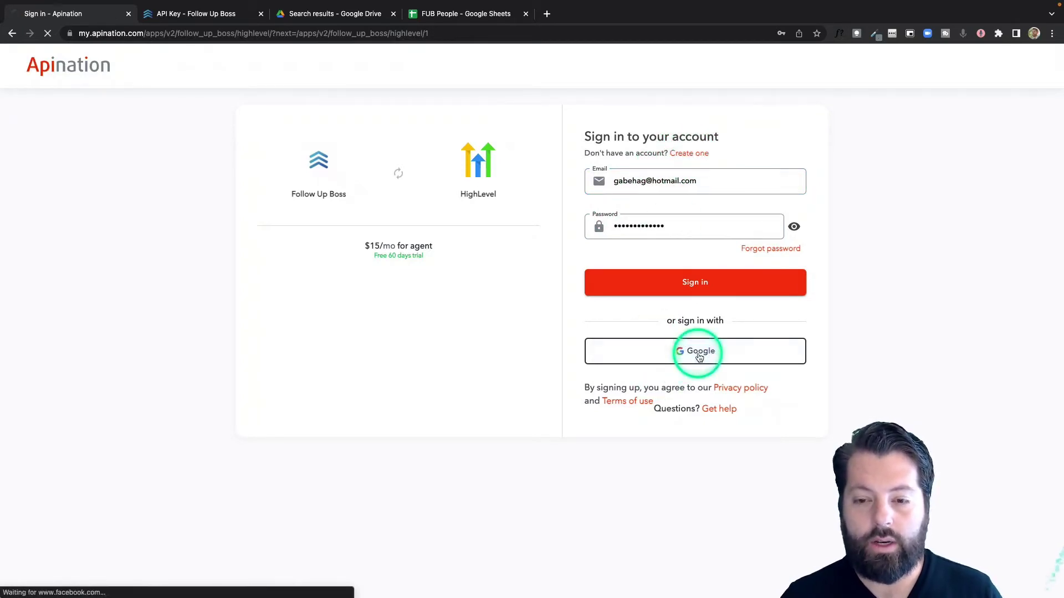
{"action": "left_click", "coordinate": [513, 286]}
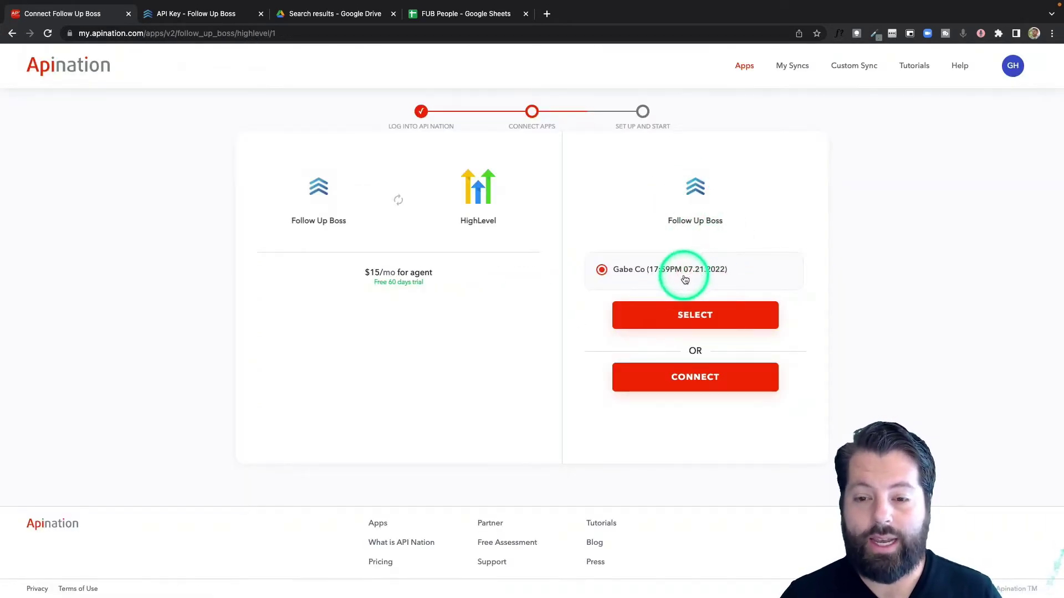
{"action": "left_click", "coordinate": [705, 385]}
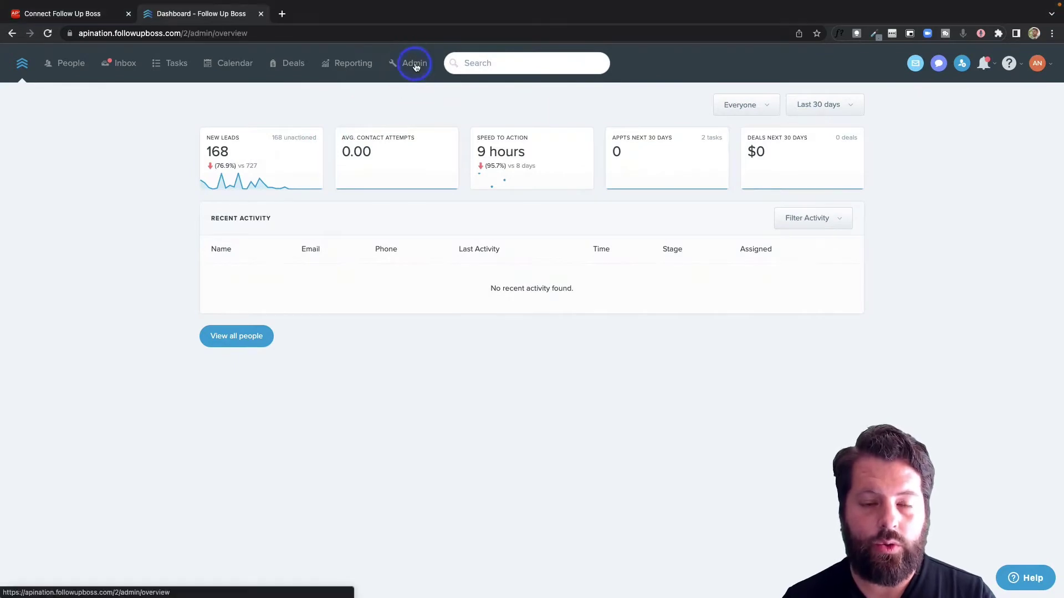
Go to the API page under Follow Up Boss Admin > More
{"action": "left_click", "coordinate": [417, 65]}
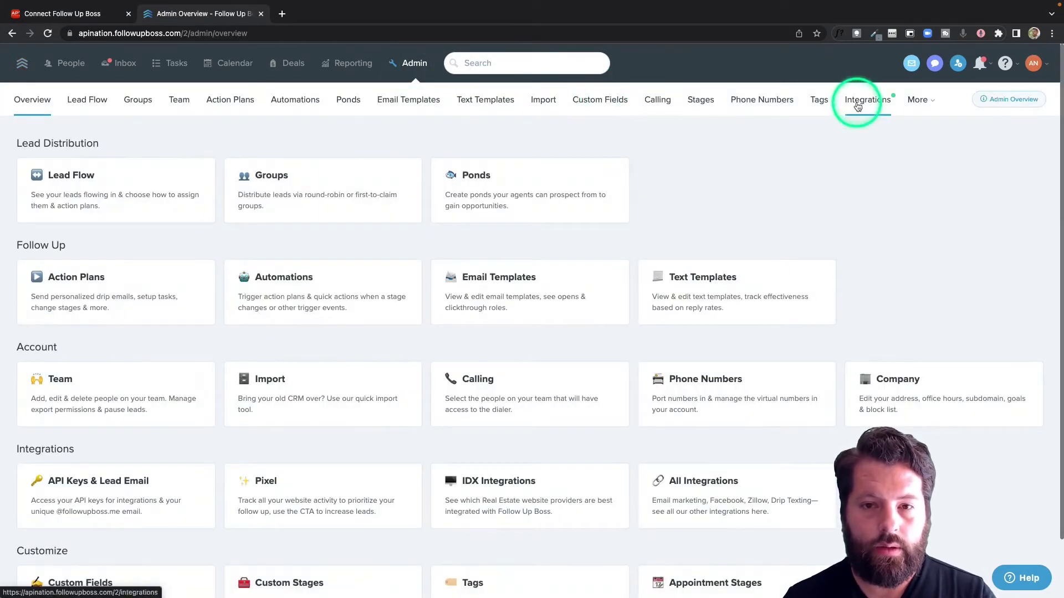
{"action": "left_click", "coordinate": [916, 101]}
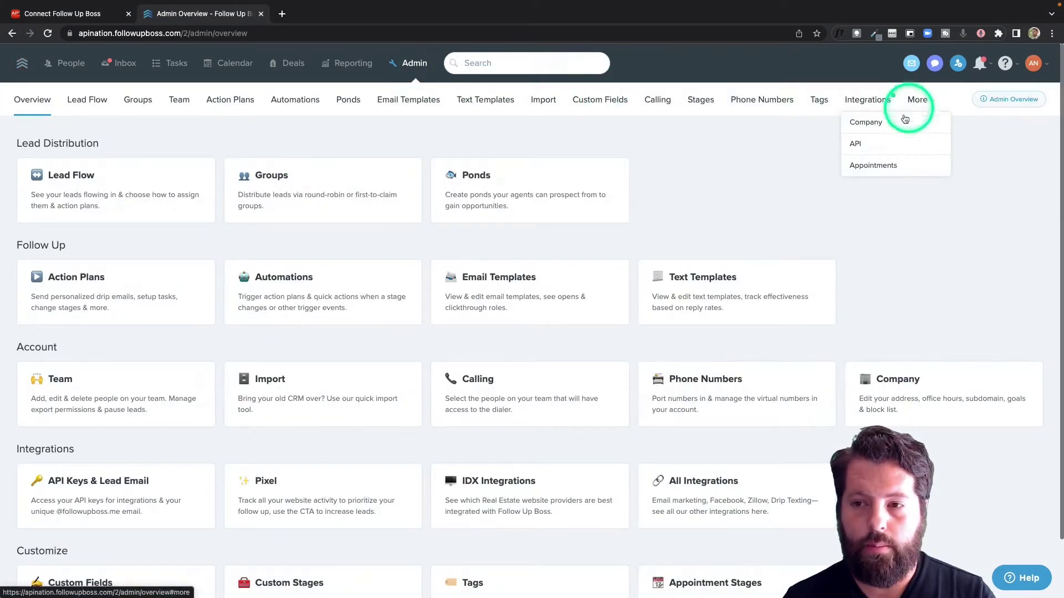
{"action": "left_click", "coordinate": [857, 145]}
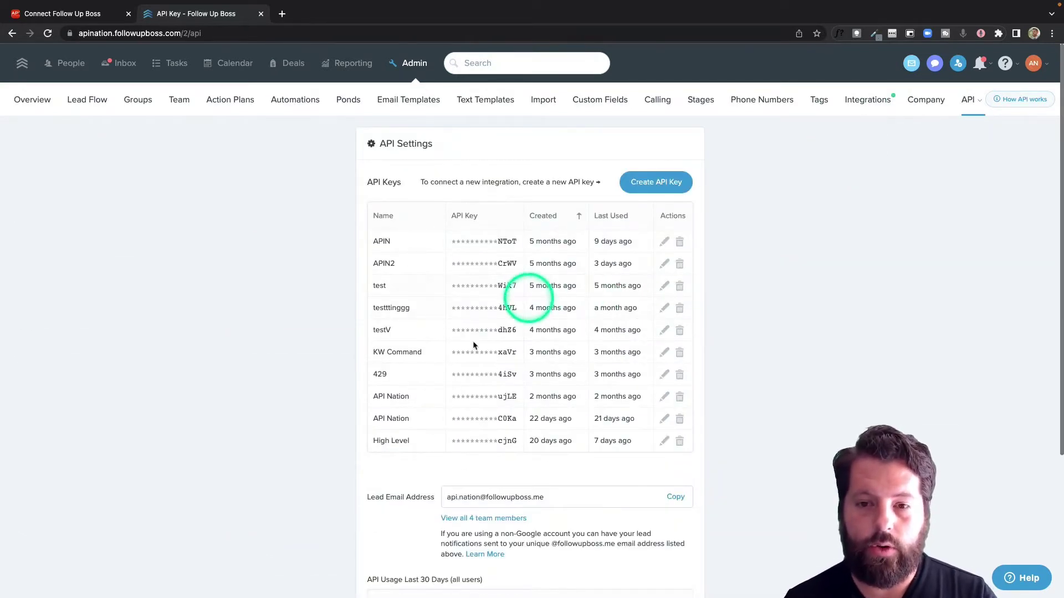
Create an API key named 'API Nation' and copy it to the clipboard
{"action": "left_click", "coordinate": [650, 185]}
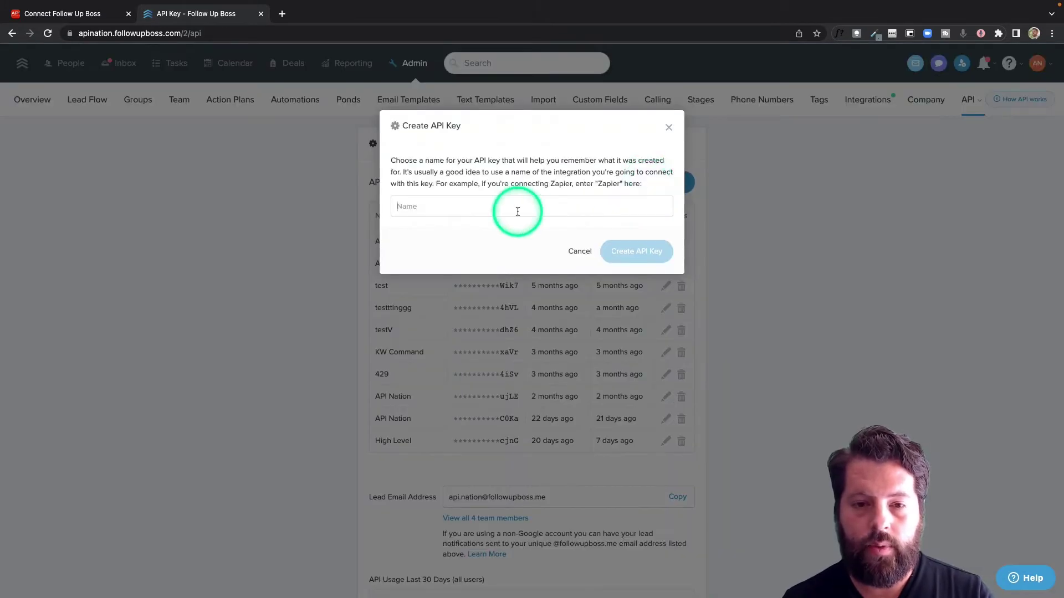
{"action": "type", "text": "API Nation"}
{"action": "left_click", "coordinate": [635, 248]}
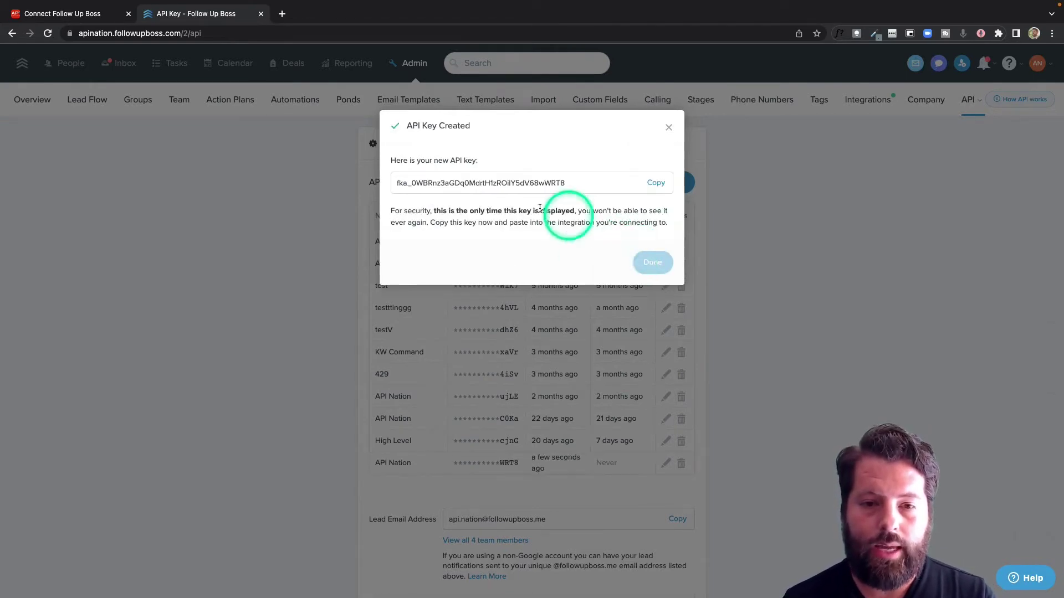
{"action": "left_click", "coordinate": [523, 175]}
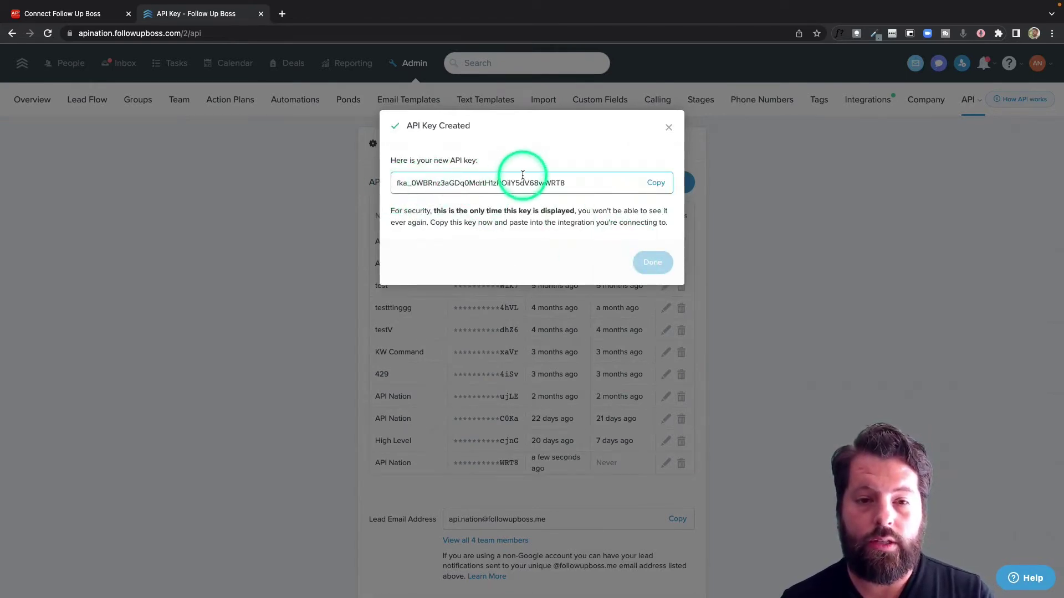
{"action": "left_click", "coordinate": [658, 184]}
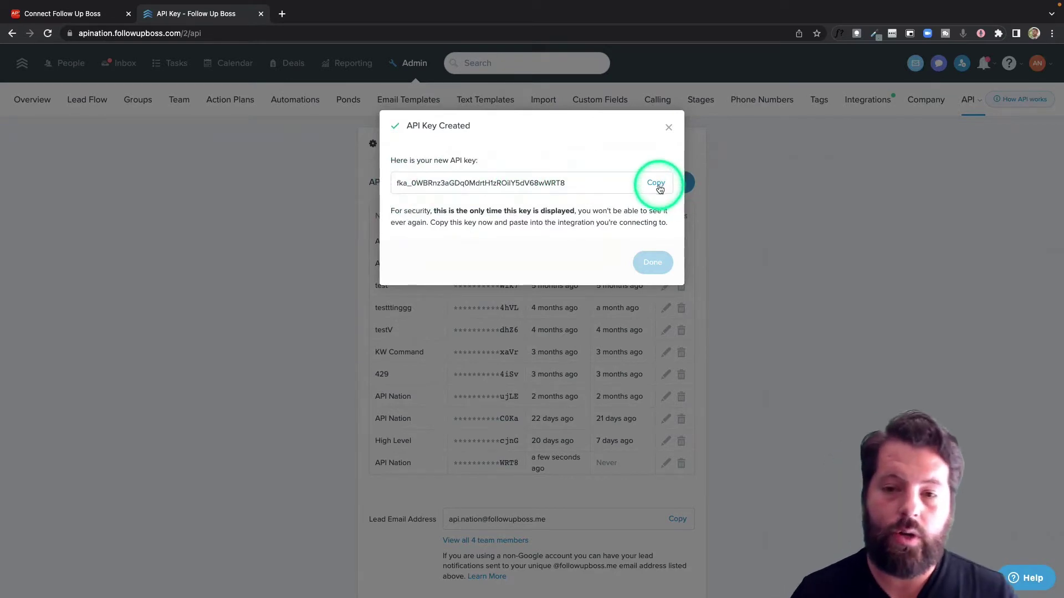
{"action": "left_click", "coordinate": [659, 189]}
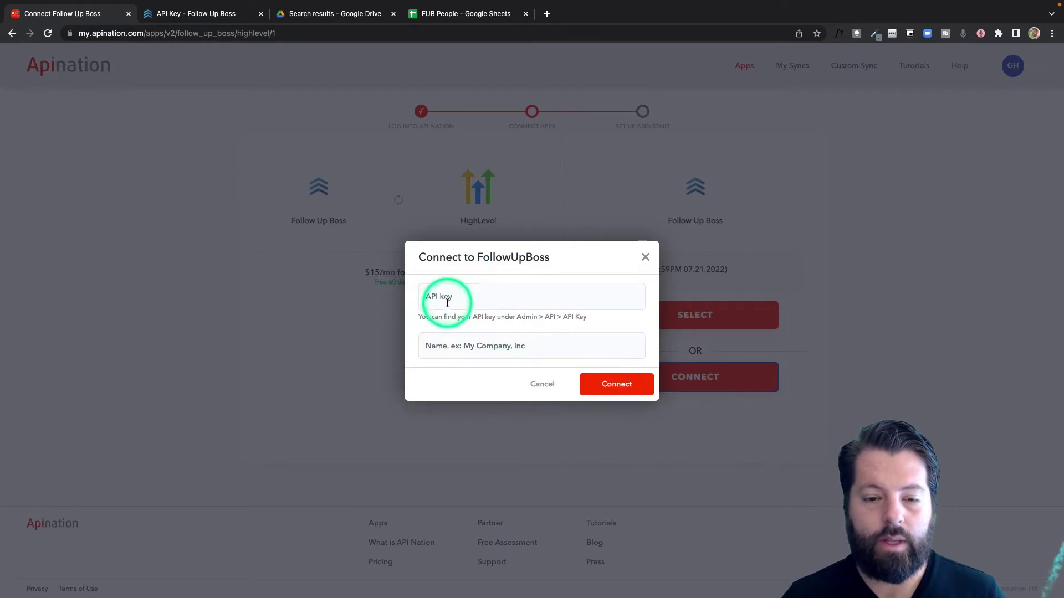
Paste the API key, name the connection, and connect Follow Up Boss
{"action": "left_click", "coordinate": [447, 299]}
{"action": "key", "text": "ctrl+v"}
{"action": "left_click", "coordinate": [455, 343]}
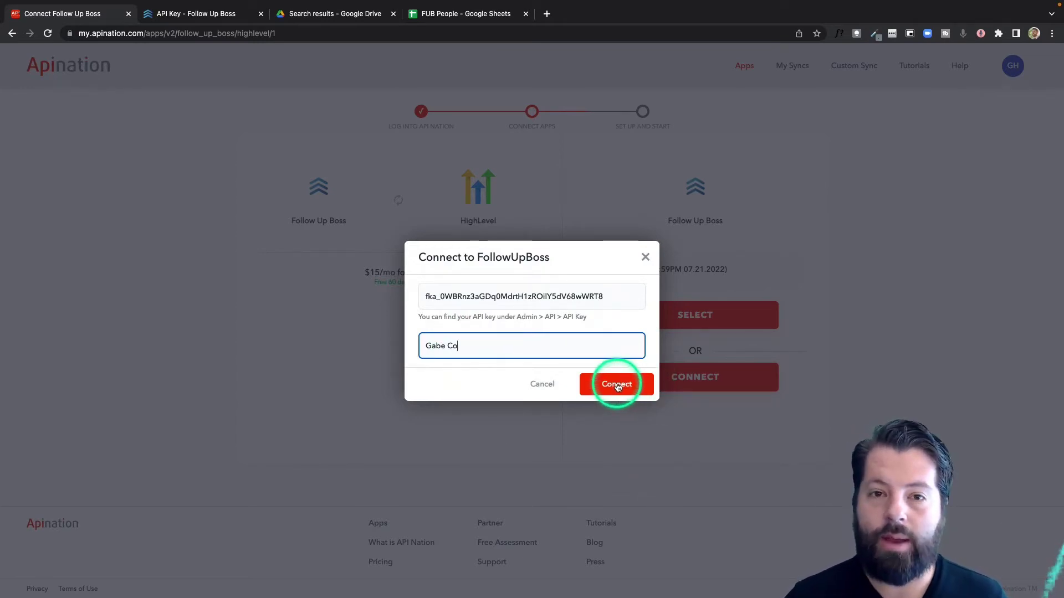
{"action": "left_click", "coordinate": [617, 386]}
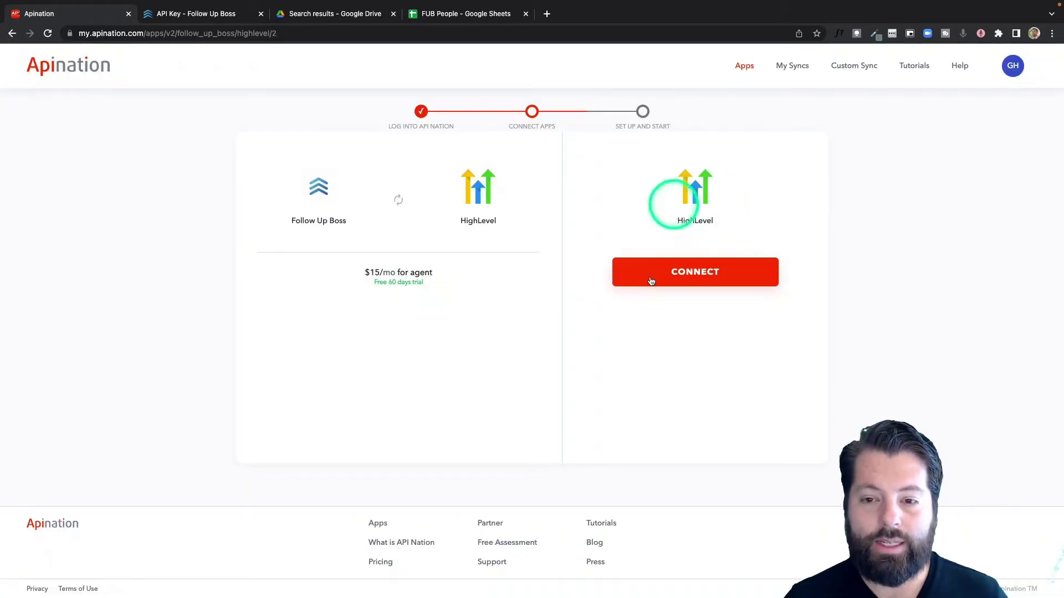
Connect HighLevel using the API Nation - HQ account
{"action": "left_click", "coordinate": [711, 274]}
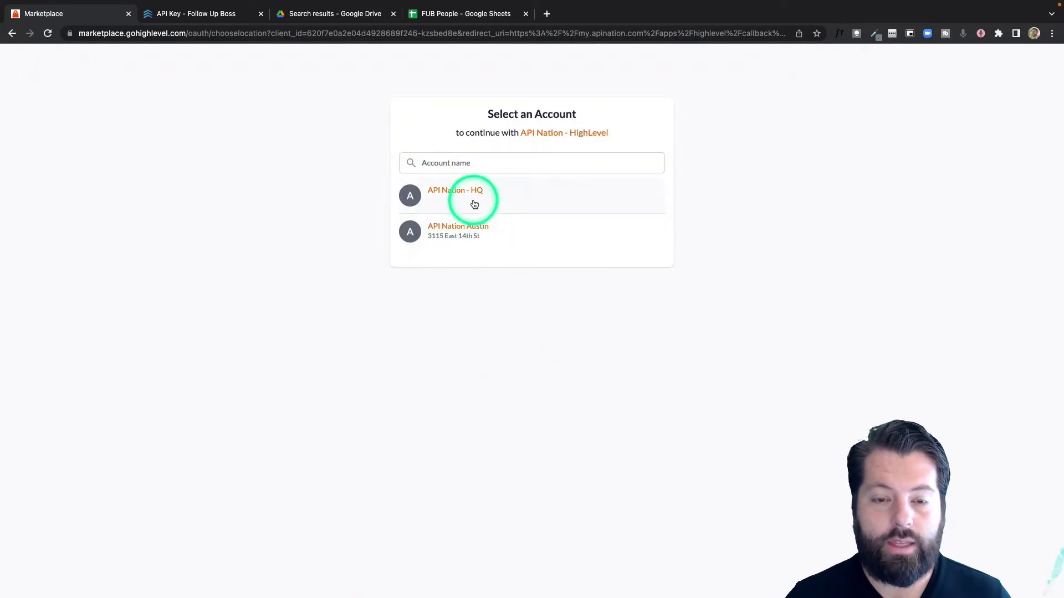
{"action": "left_click", "coordinate": [449, 197]}
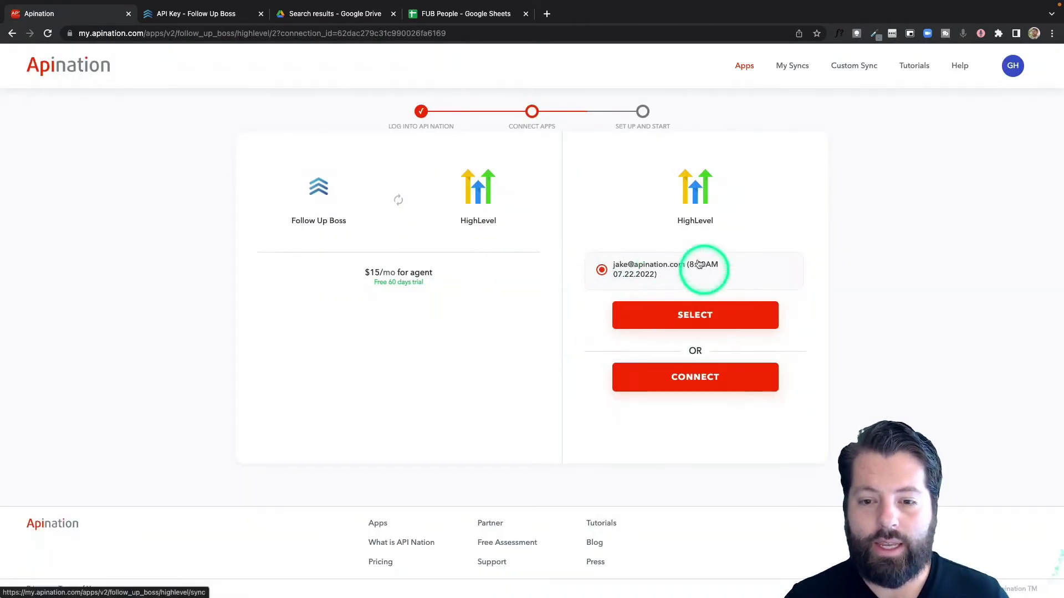
{"action": "left_click", "coordinate": [690, 316]}
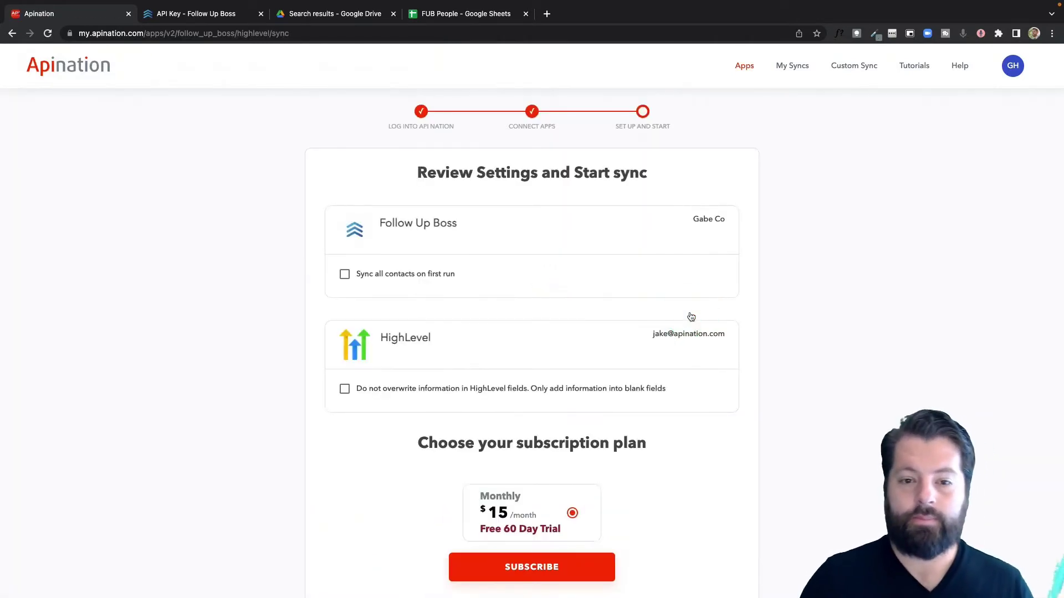
Keep existing HighLevel field values from being overwritten and subscribe to the $15 monthly plan
{"action": "scroll", "coordinate": [544, 314], "scroll_direction": "down", "scroll_amount": 3}
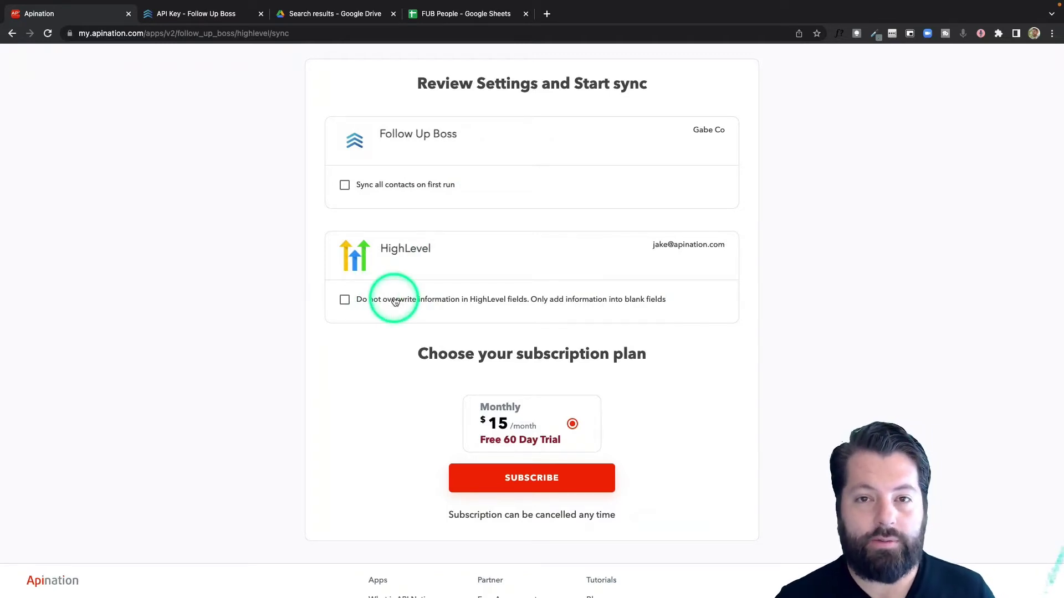
{"action": "left_click", "coordinate": [390, 302]}
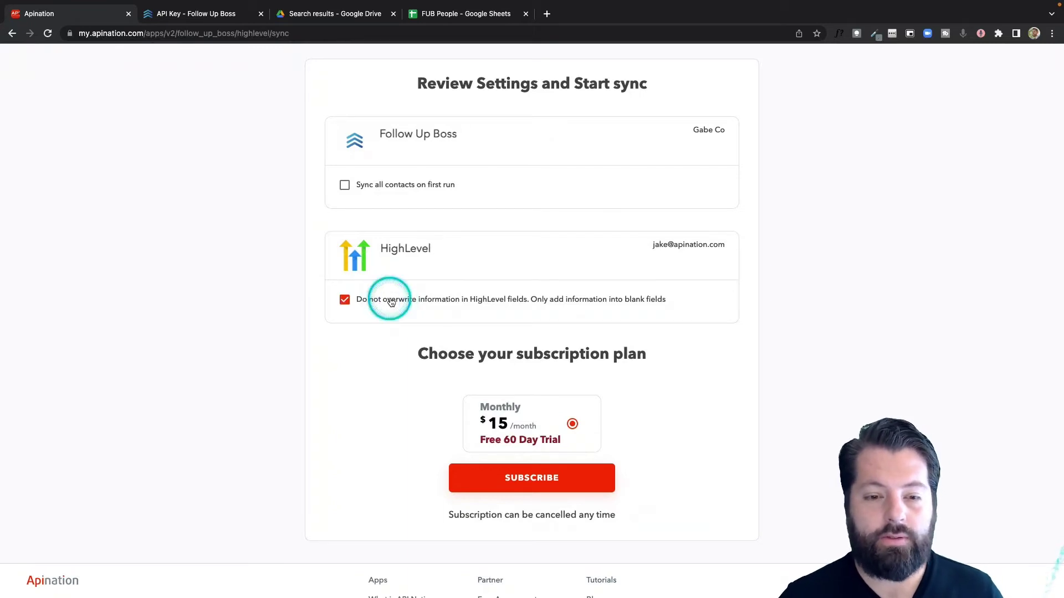
{"action": "left_click", "coordinate": [508, 478]}
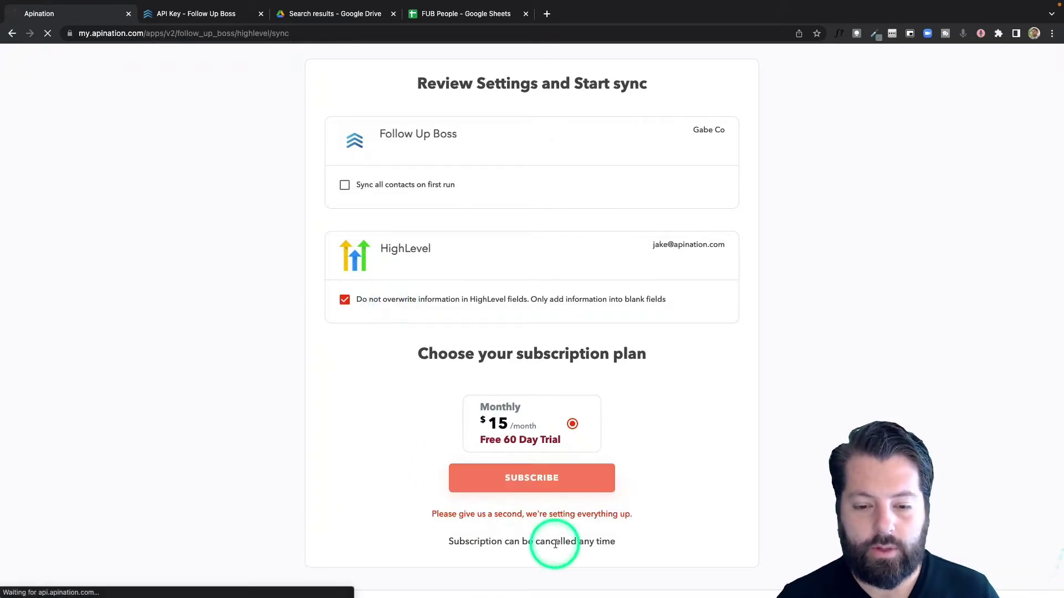
Try a Zip Code 'contains' filter, then reset the sync to No Filter
{"action": "scroll", "coordinate": [554, 543], "scroll_direction": "down", "scroll_amount": 2}
{"action": "scroll", "coordinate": [555, 544], "scroll_direction": "up", "scroll_amount": 3}
{"action": "scroll", "coordinate": [549, 382], "scroll_direction": "down", "scroll_amount": 3}
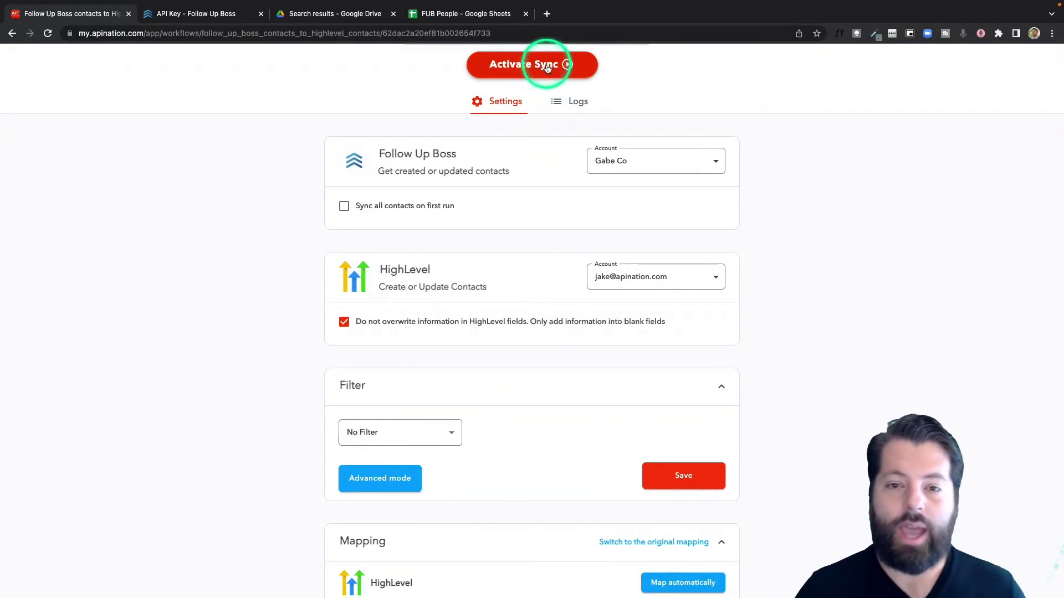
{"action": "scroll", "coordinate": [541, 280], "scroll_direction": "down", "scroll_amount": 3}
{"action": "scroll", "coordinate": [541, 284], "scroll_direction": "down", "scroll_amount": 2}
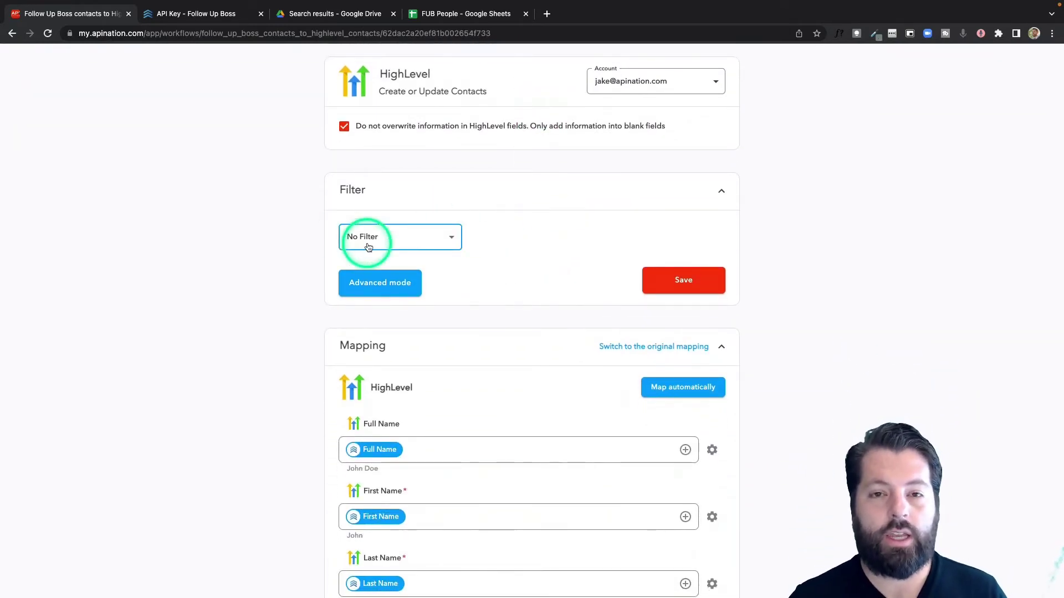
{"action": "left_click", "coordinate": [450, 242]}
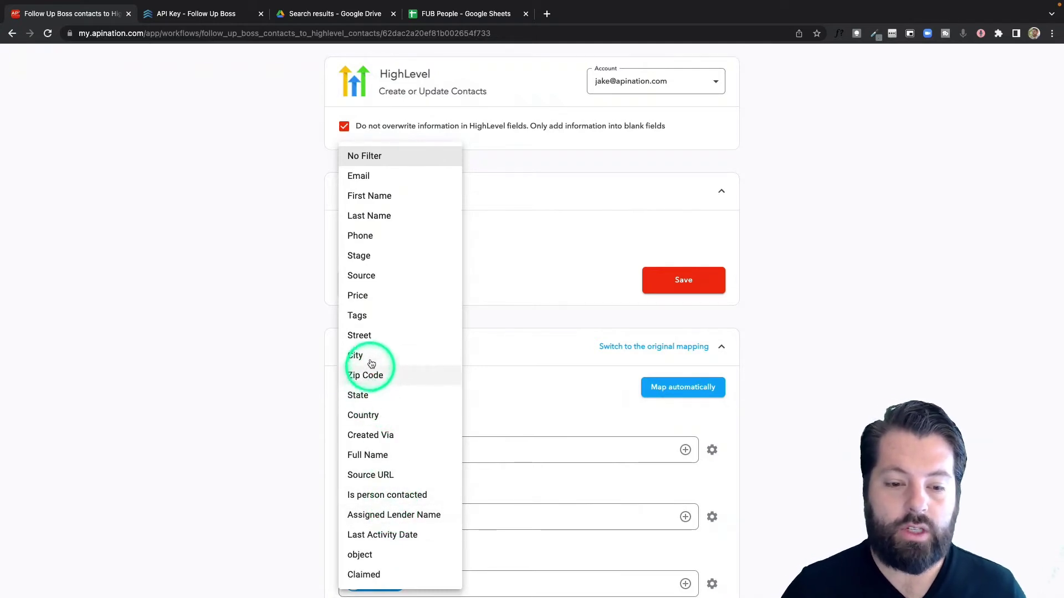
{"action": "left_click", "coordinate": [368, 375]}
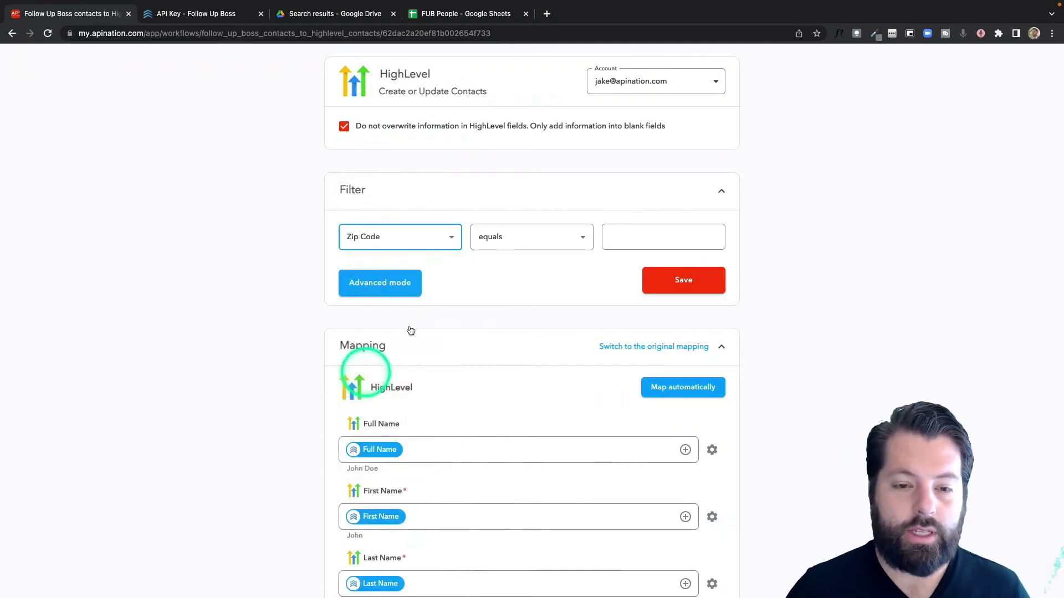
{"action": "left_click", "coordinate": [530, 242]}
{"action": "left_click", "coordinate": [508, 354]}
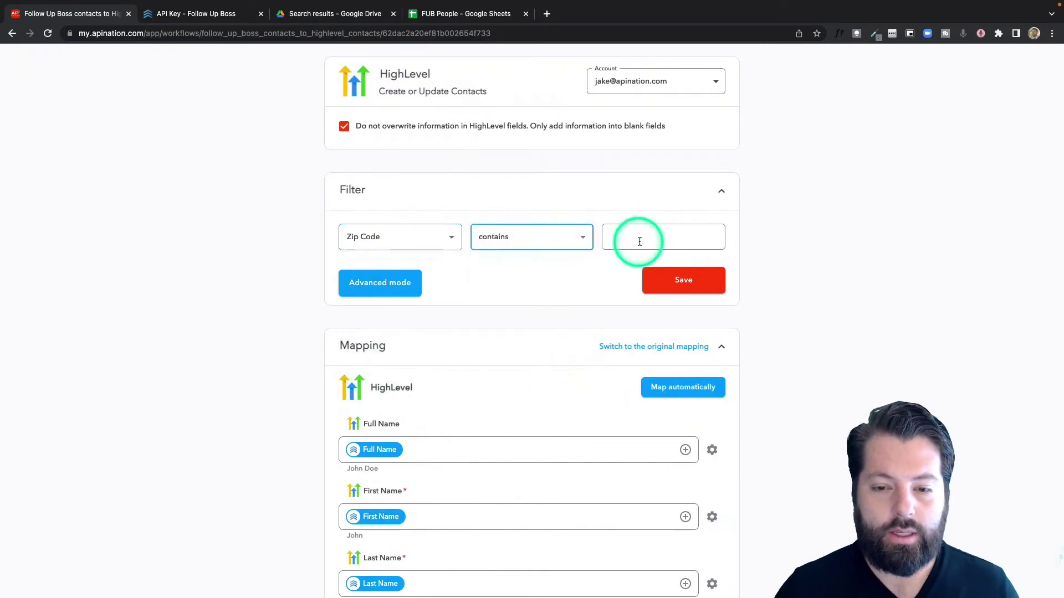
{"action": "left_click", "coordinate": [639, 241]}
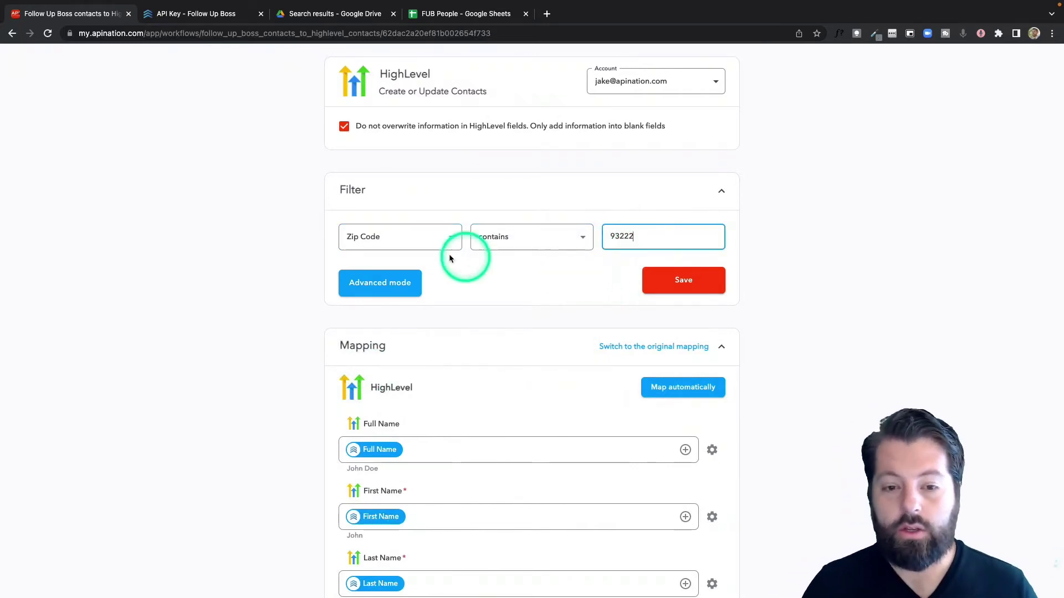
{"action": "left_click", "coordinate": [450, 237]}
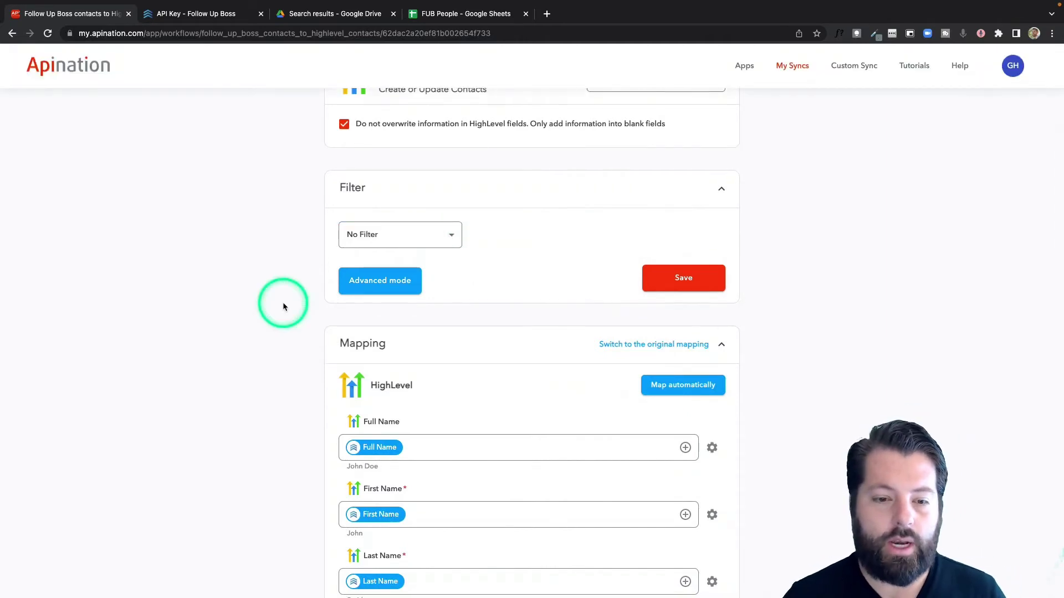
{"action": "scroll", "coordinate": [283, 301], "scroll_direction": "down", "scroll_amount": 3}
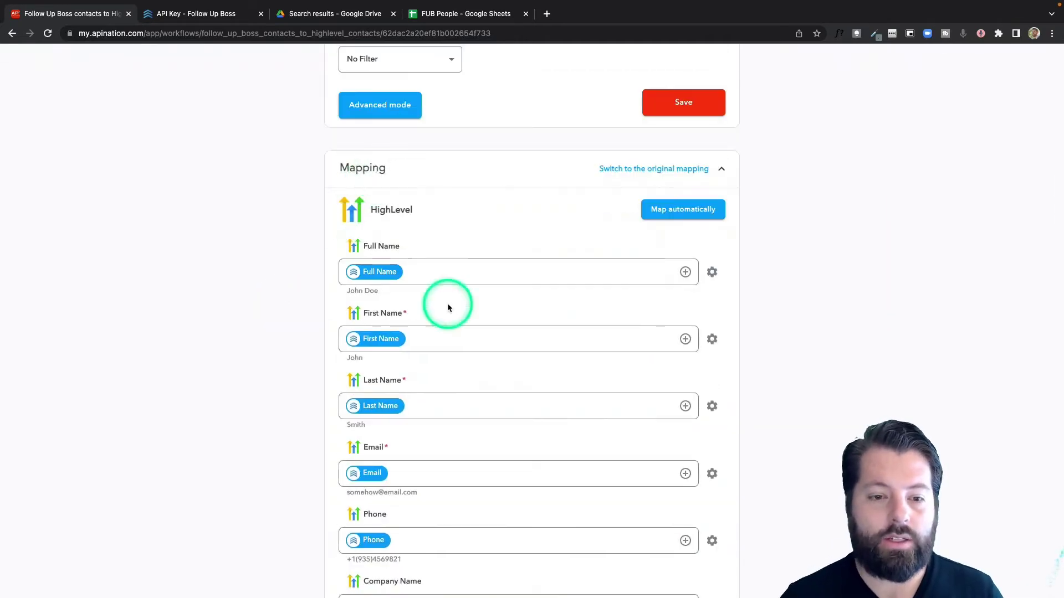
{"action": "left_click", "coordinate": [429, 270]}
Map HighLevel's Website field to the Follow Up Boss Source URL
{"action": "scroll", "coordinate": [430, 293], "scroll_direction": "down", "scroll_amount": 2}
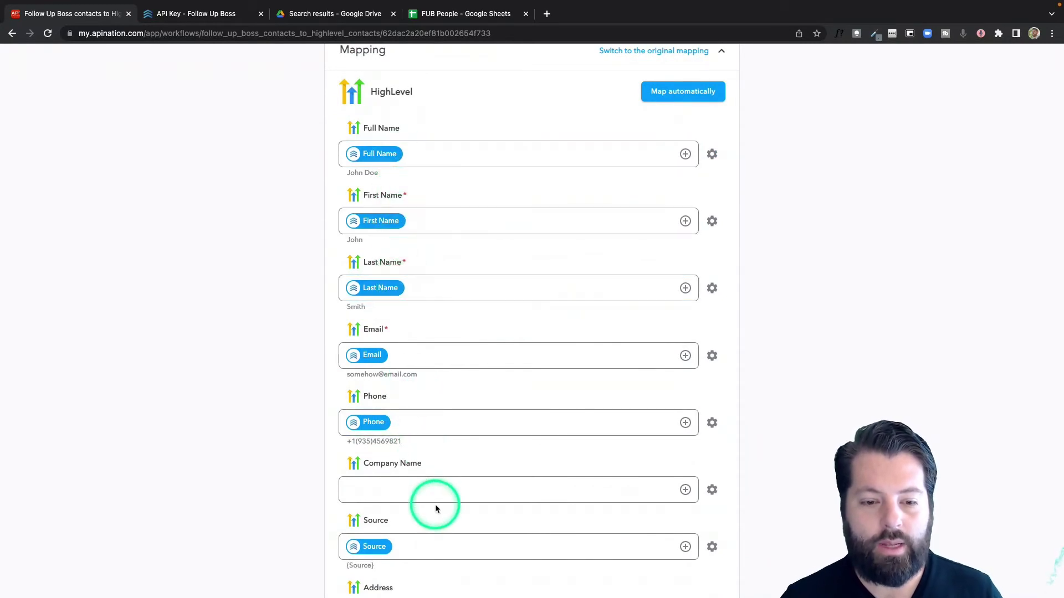
{"action": "scroll", "coordinate": [434, 504], "scroll_direction": "down", "scroll_amount": 3}
{"action": "scroll", "coordinate": [520, 299], "scroll_direction": "up", "scroll_amount": 1}
{"action": "scroll", "coordinate": [520, 299], "scroll_direction": "down", "scroll_amount": 5}
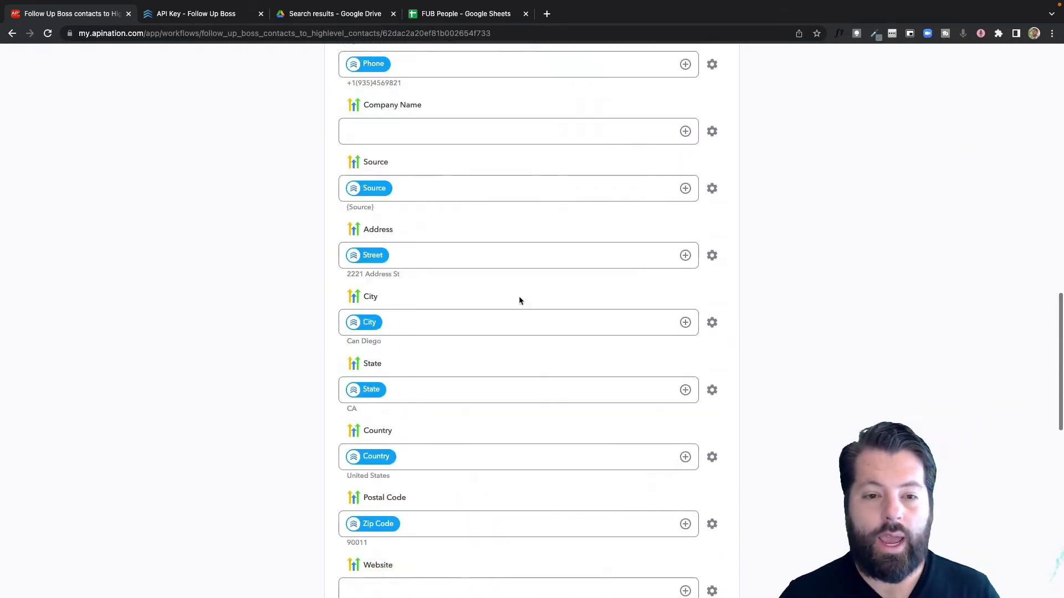
{"action": "scroll", "coordinate": [520, 300], "scroll_direction": "down", "scroll_amount": 3}
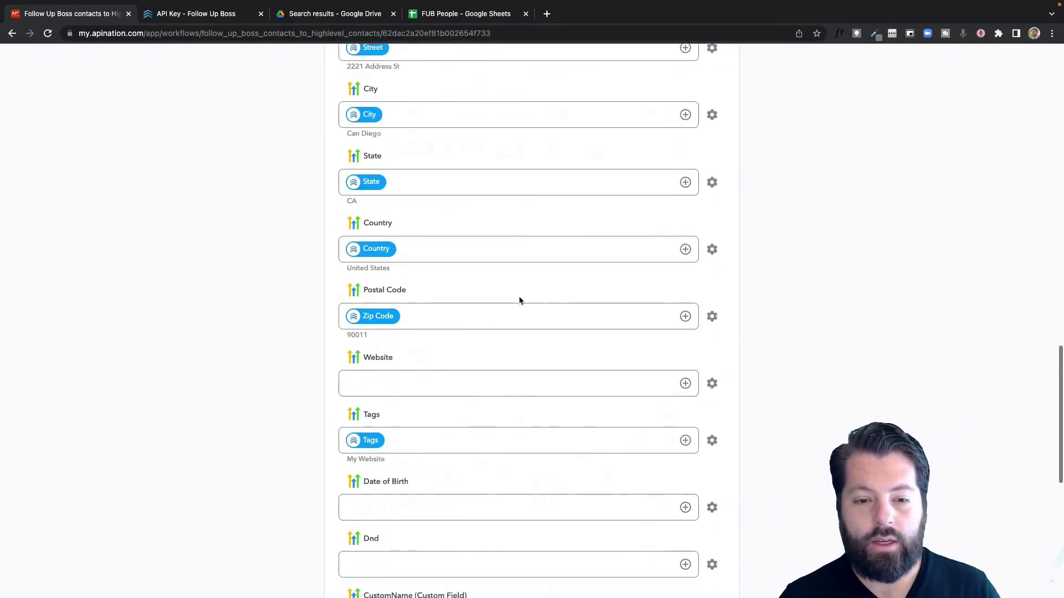
{"action": "left_click", "coordinate": [686, 384]}
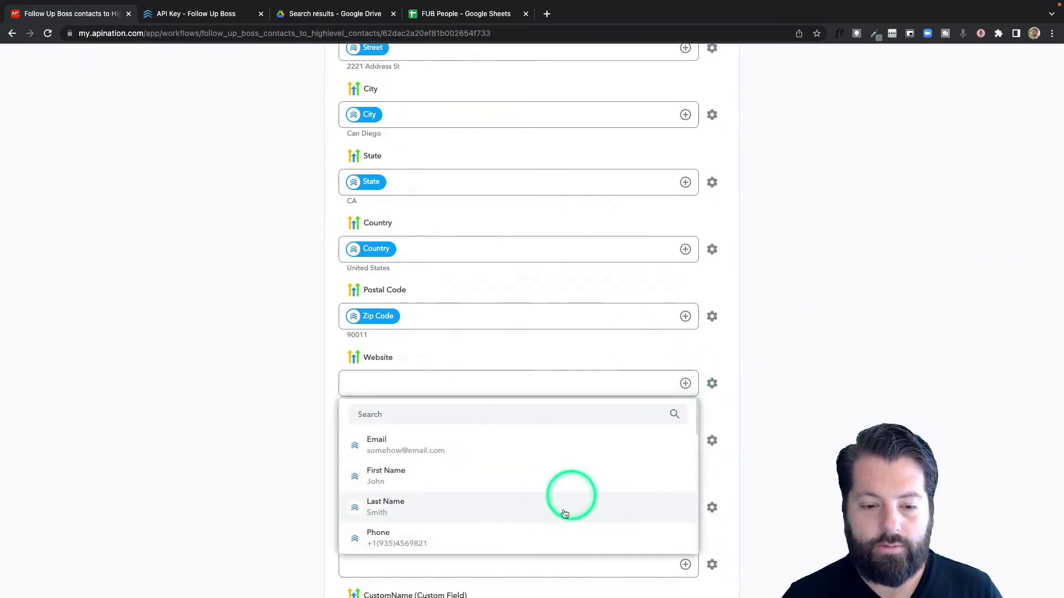
{"action": "scroll", "coordinate": [548, 518], "scroll_direction": "down", "scroll_amount": 10}
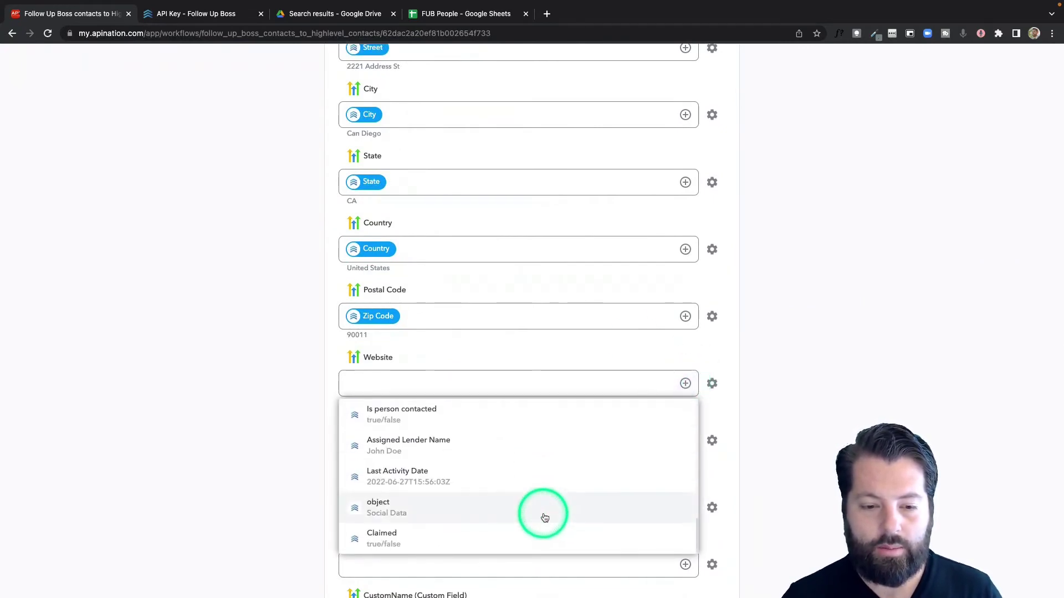
{"action": "scroll", "coordinate": [540, 471], "scroll_direction": "up", "scroll_amount": 1}
{"action": "left_click", "coordinate": [536, 417]}
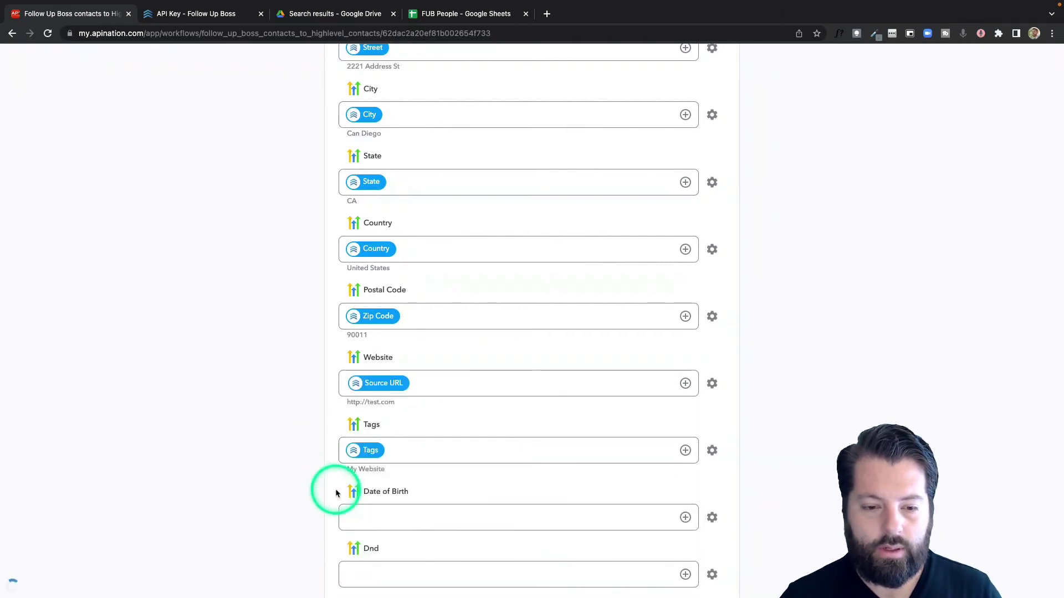
{"action": "scroll", "coordinate": [336, 493], "scroll_direction": "down", "scroll_amount": 6}
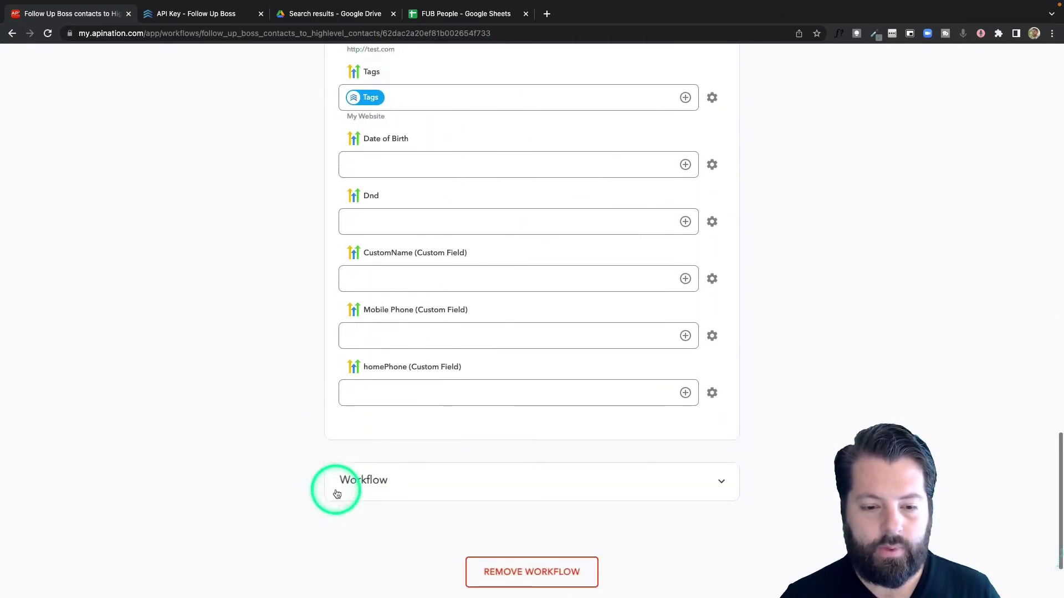
{"action": "scroll", "coordinate": [335, 488], "scroll_direction": "up", "scroll_amount": 20}
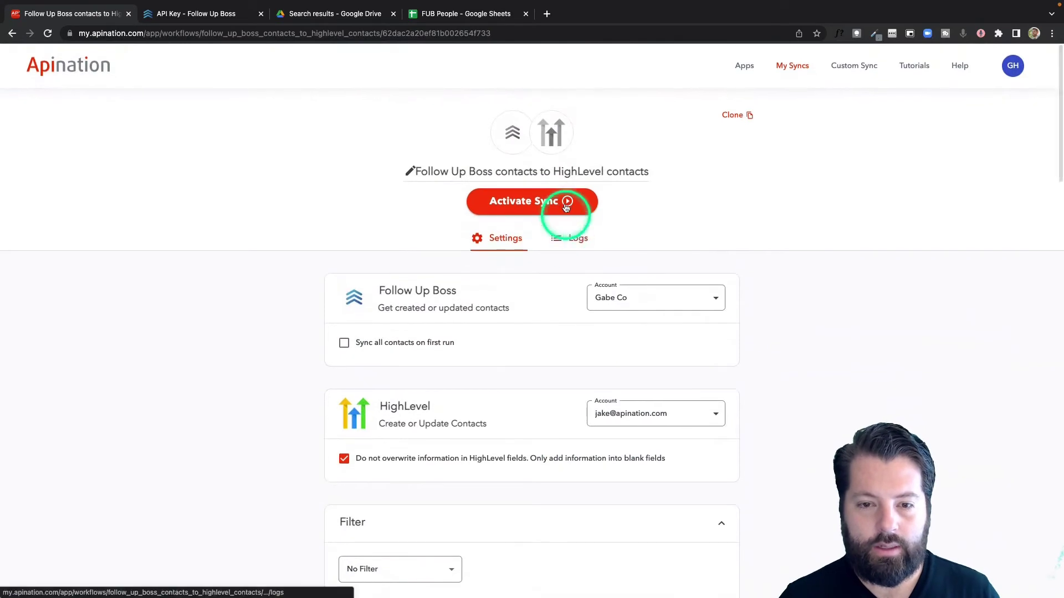
Activate the Follow Up Boss→HighLevel sync and view its logs
{"action": "left_click", "coordinate": [565, 206]}
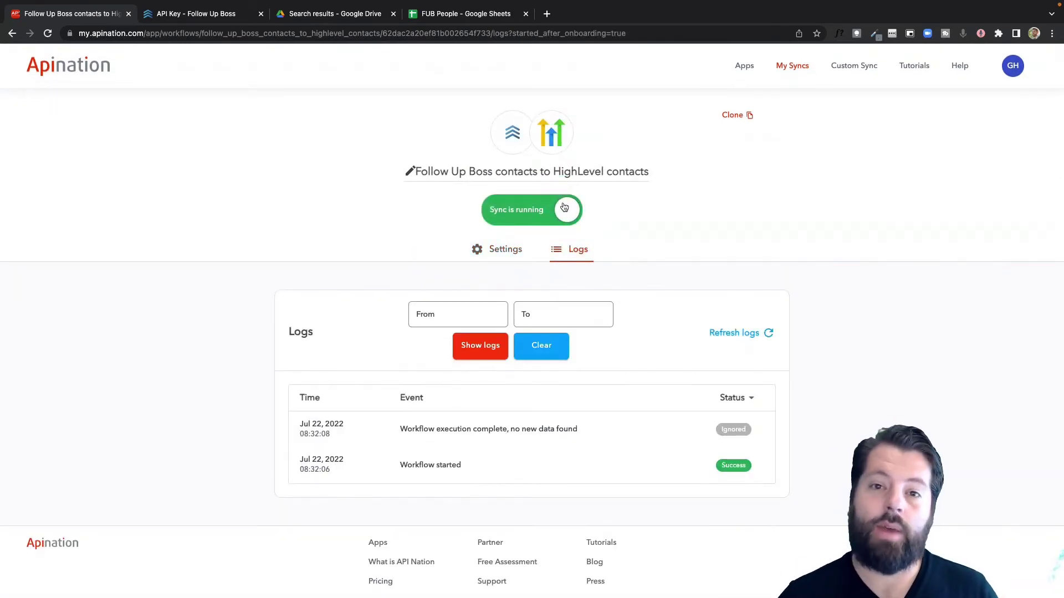
{"action": "left_click", "coordinate": [515, 134]}
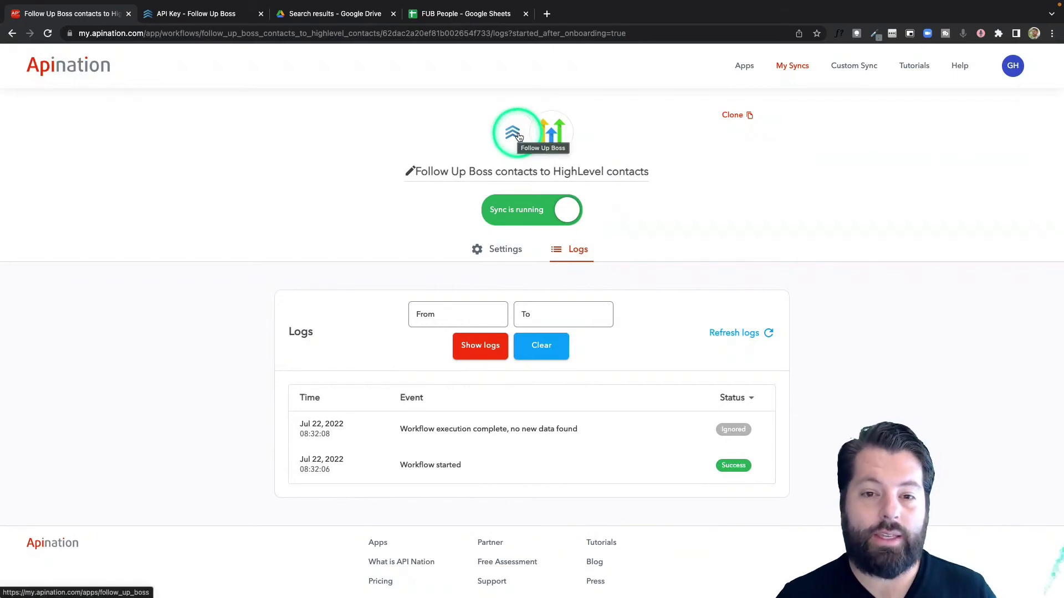
From Follow Up Boss's app page, start the HighLevel→Follow Up Boss sync using the connected HighLevel account
{"action": "left_click", "coordinate": [518, 136]}
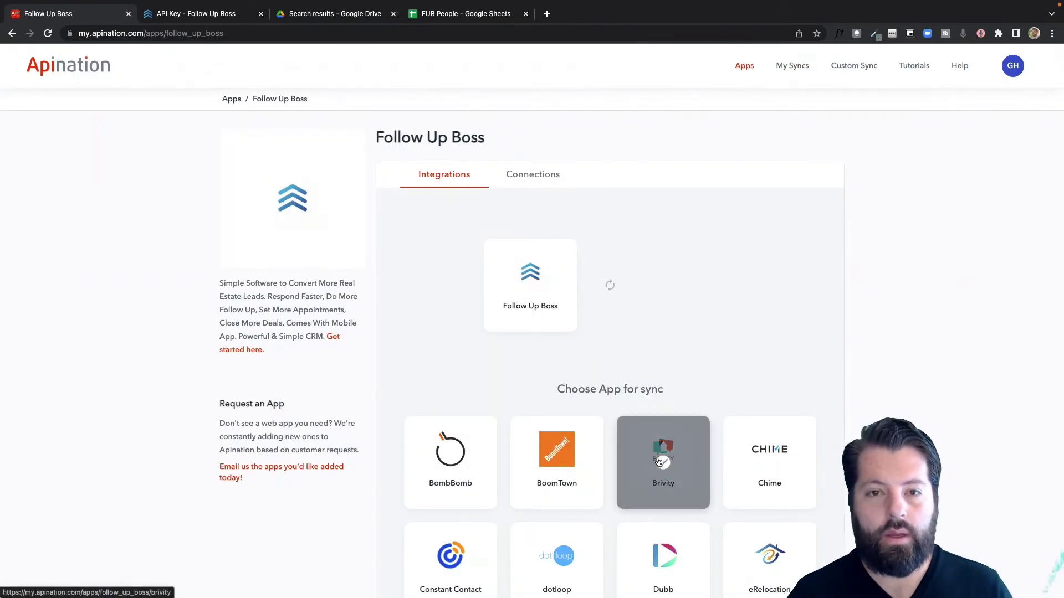
{"action": "scroll", "coordinate": [655, 457], "scroll_direction": "down", "scroll_amount": 3}
{"action": "left_click", "coordinate": [653, 502]}
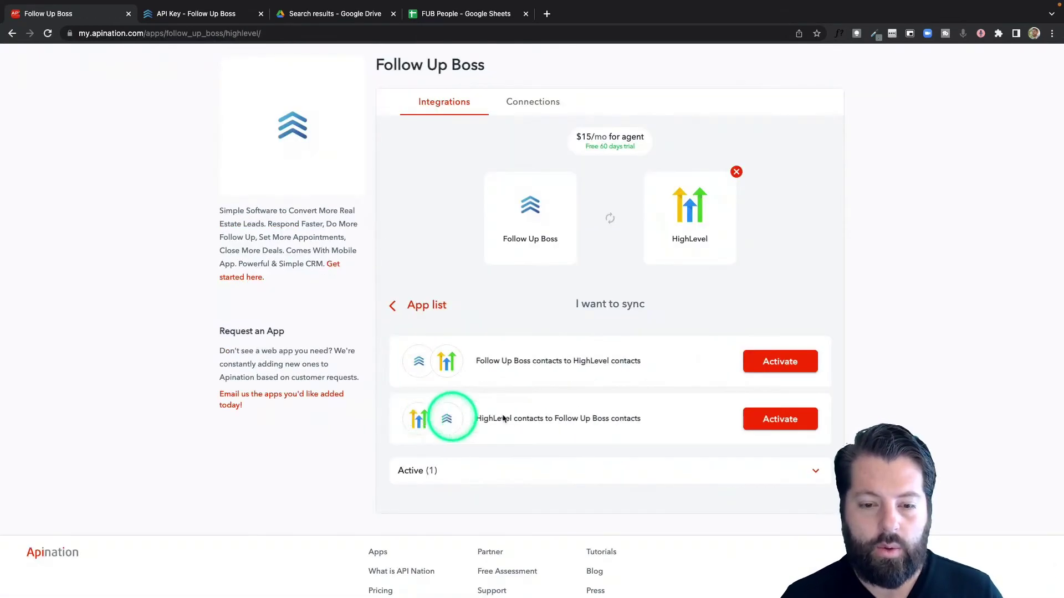
{"action": "left_click", "coordinate": [765, 421]}
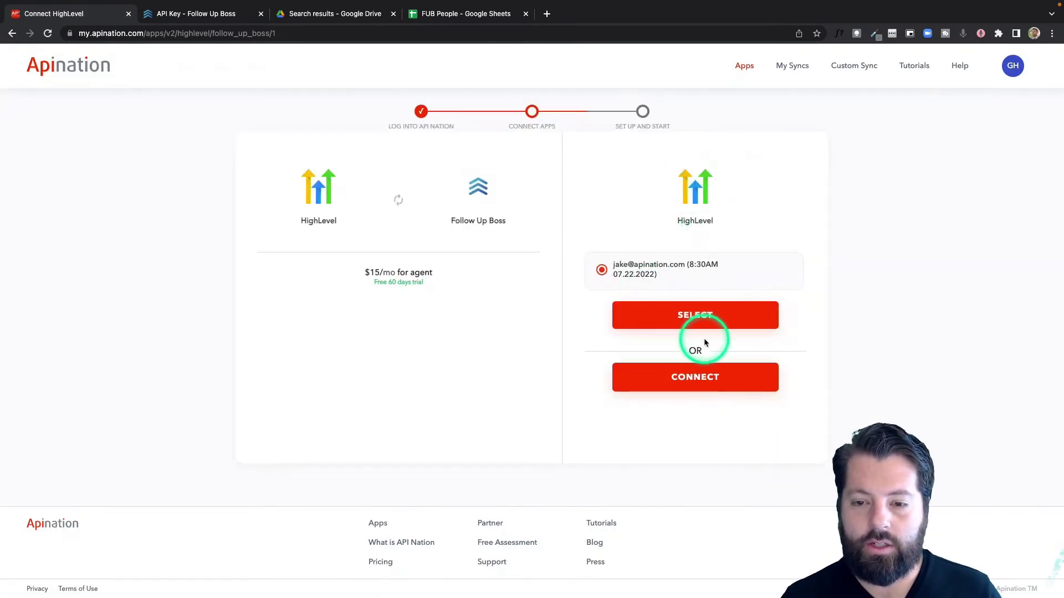
{"action": "left_click", "coordinate": [720, 321]}
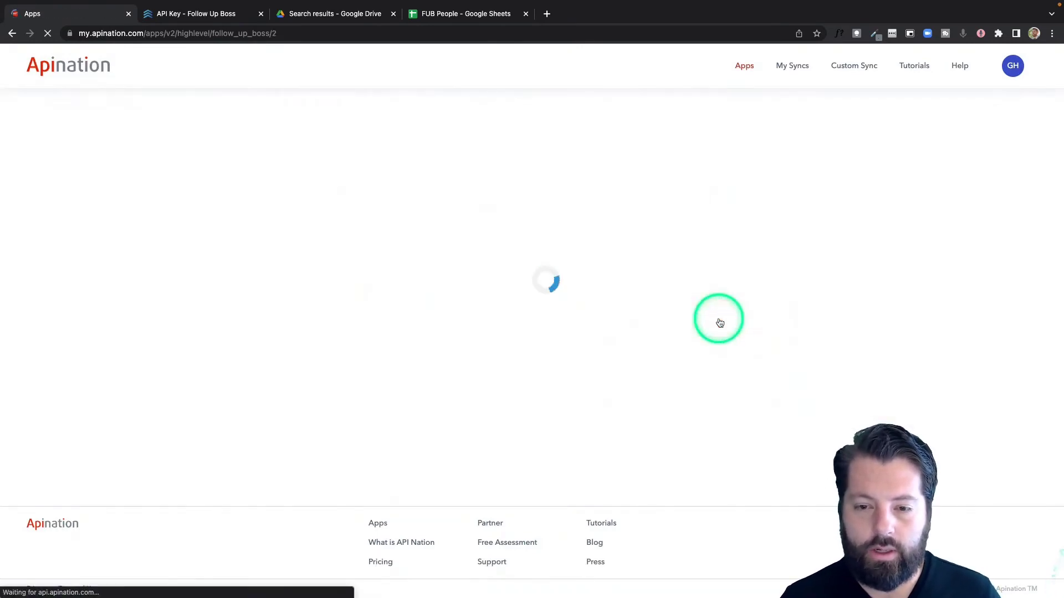
{"action": "left_click", "coordinate": [719, 323]}
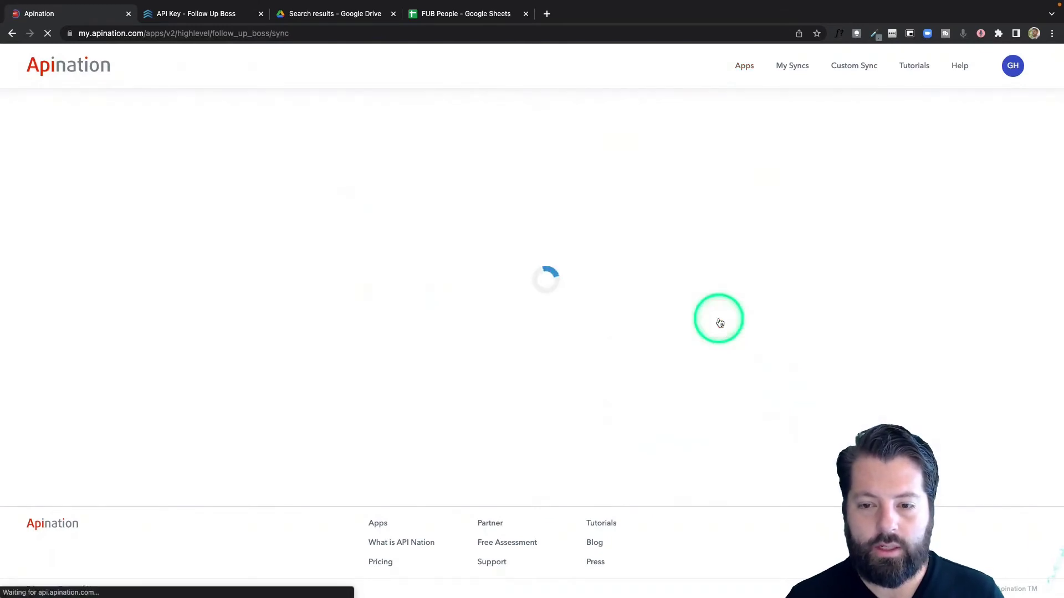
Tick 'Do not overwrite information in Follow Up Boss fields' and subscribe to the Monthly plan
{"action": "scroll", "coordinate": [520, 299], "scroll_direction": "down", "scroll_amount": 3}
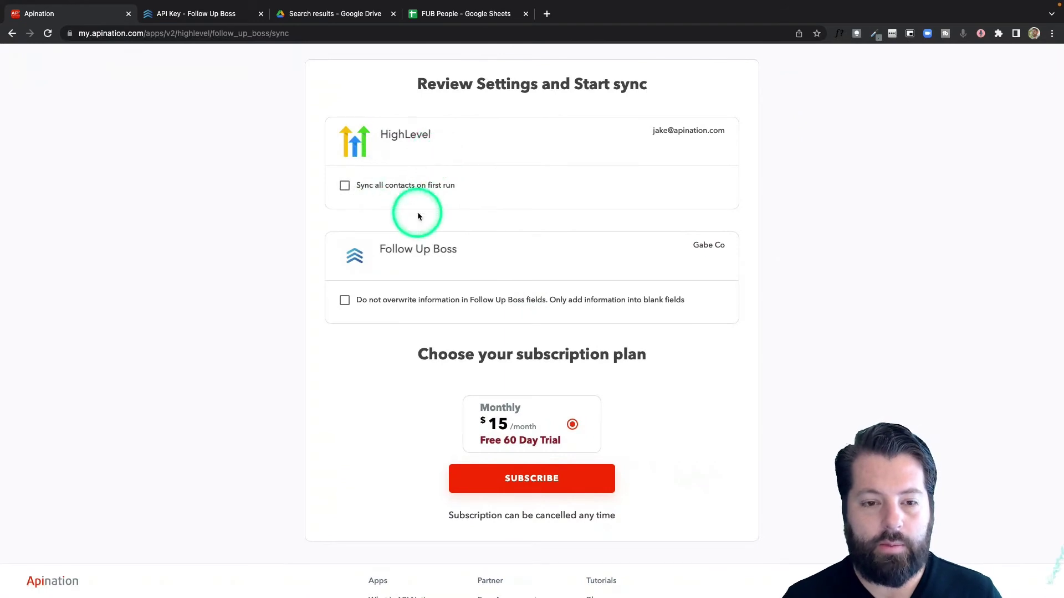
{"action": "left_click", "coordinate": [533, 304]}
{"action": "left_click", "coordinate": [541, 477]}
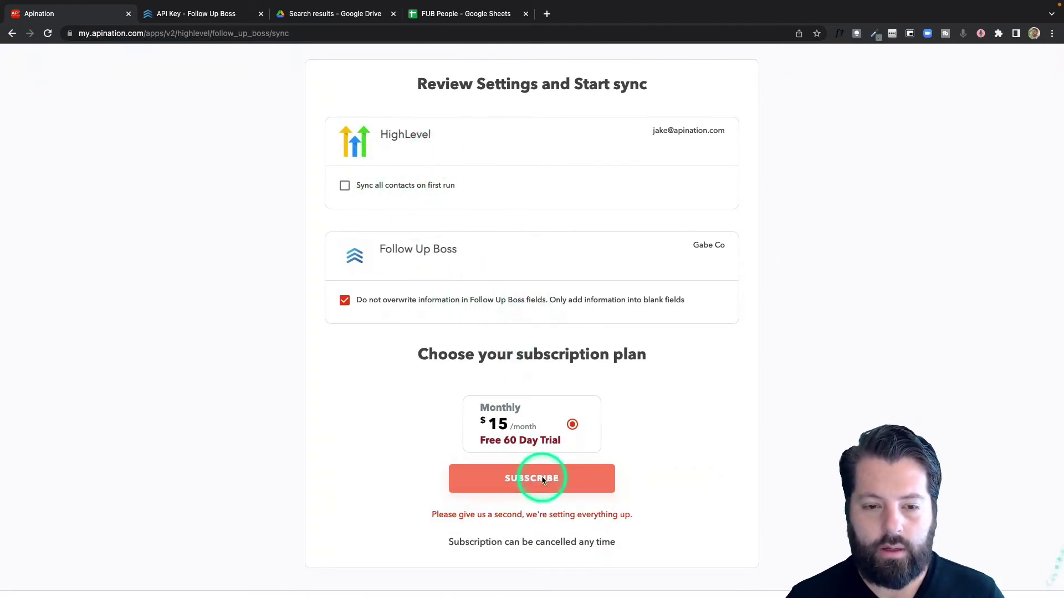
{"action": "scroll", "coordinate": [308, 267], "scroll_direction": "down", "scroll_amount": 8}
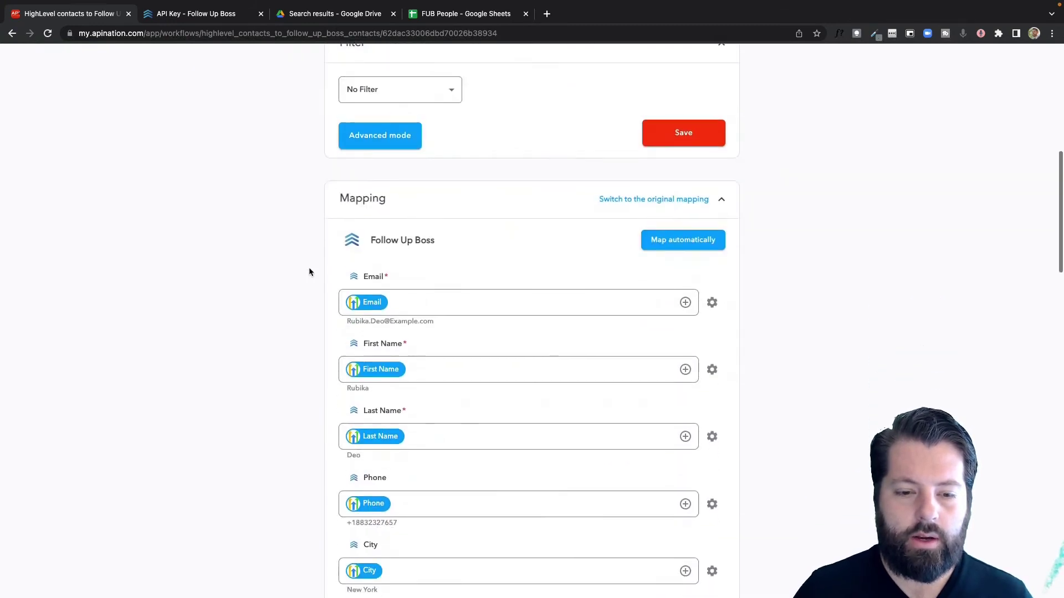
{"action": "scroll", "coordinate": [426, 320], "scroll_direction": "down", "scroll_amount": 9}
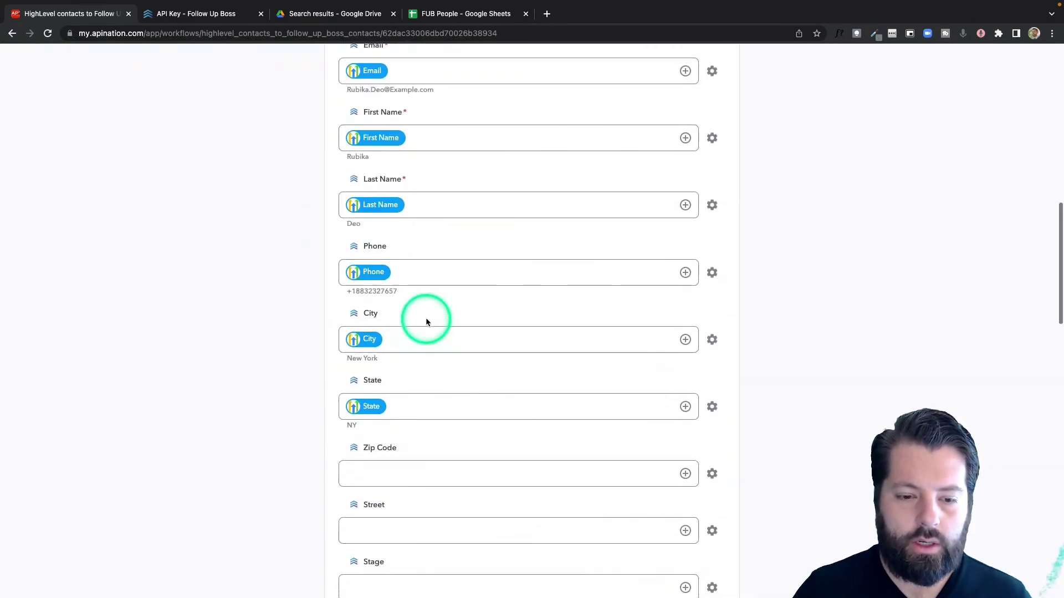
{"action": "scroll", "coordinate": [426, 318], "scroll_direction": "down", "scroll_amount": 2}
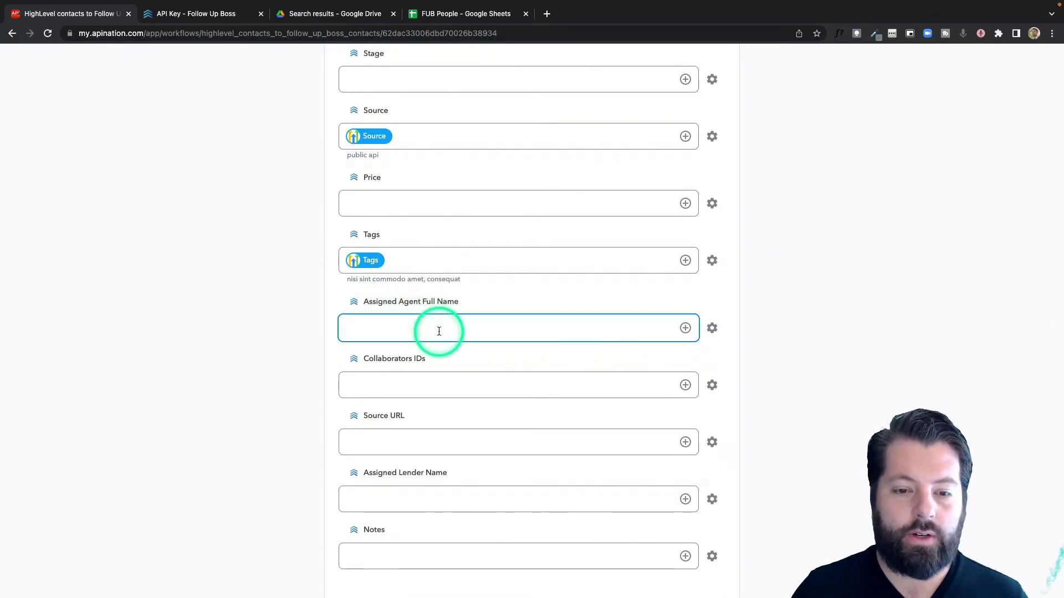
{"action": "left_click", "coordinate": [475, 321]}
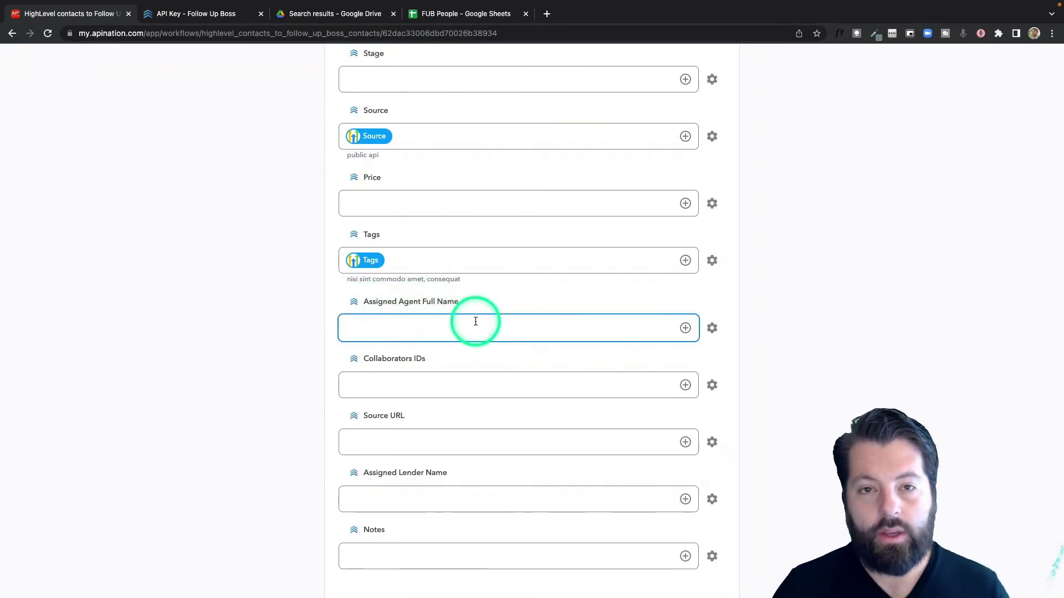
{"action": "scroll", "coordinate": [475, 322], "scroll_direction": "up", "scroll_amount": 15}
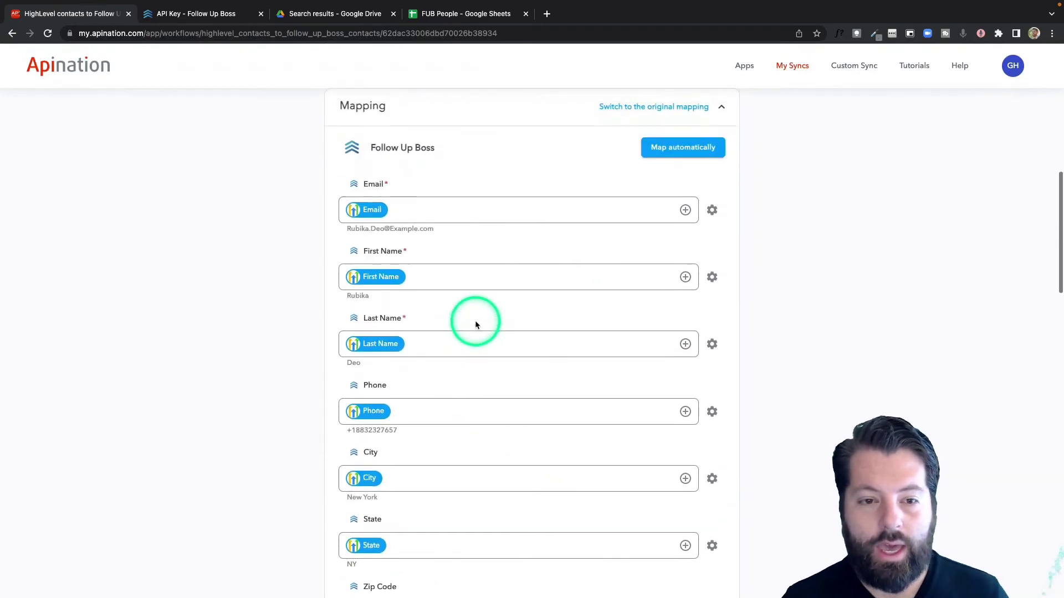
{"action": "scroll", "coordinate": [475, 325], "scroll_direction": "up", "scroll_amount": 1}
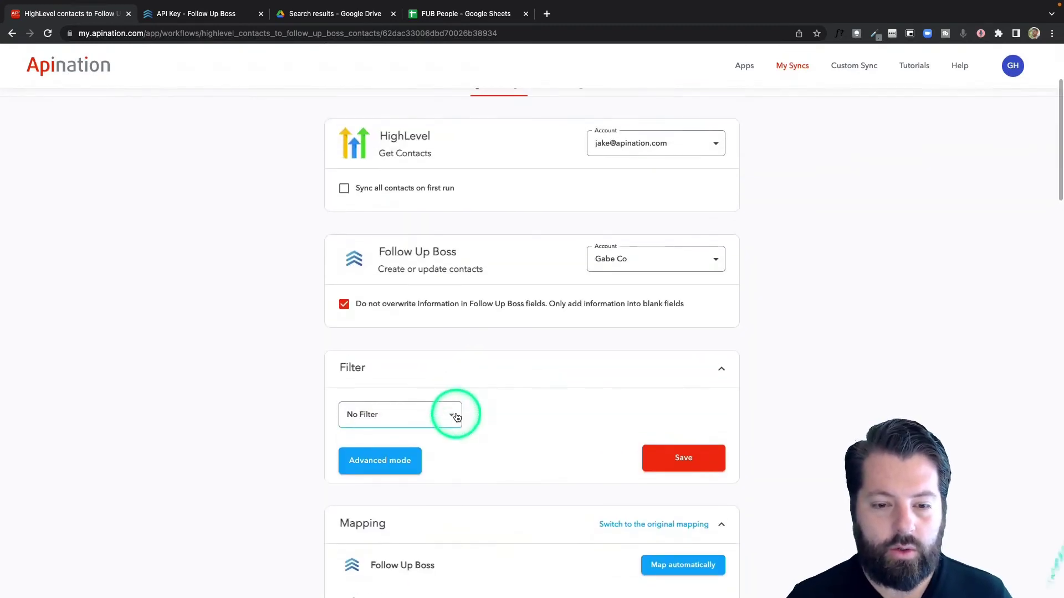
Set the filter to Tags contains the agent's name and save it
{"action": "left_click", "coordinate": [451, 413]}
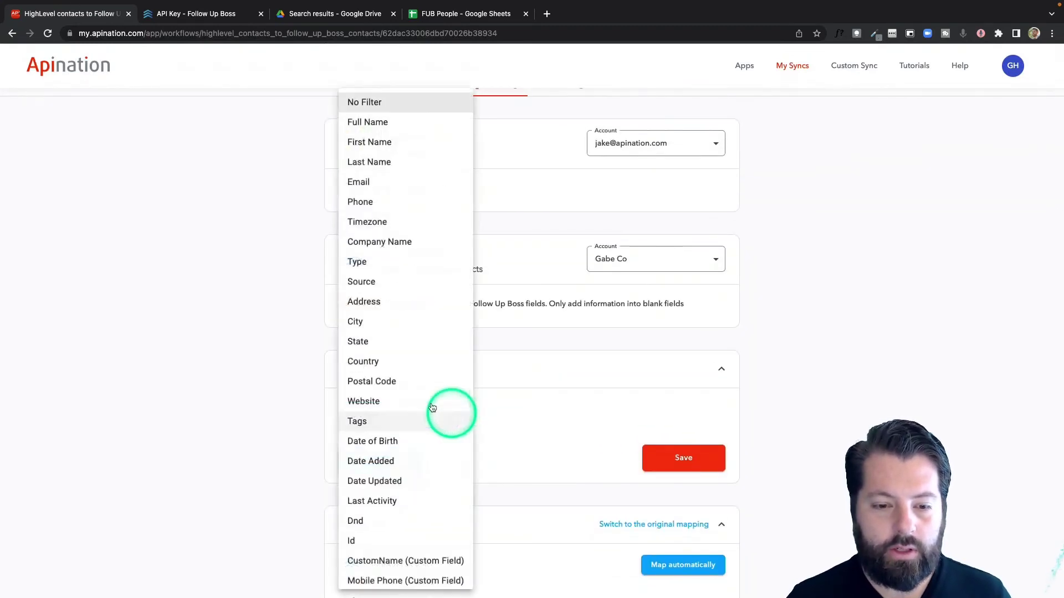
{"action": "left_click", "coordinate": [384, 422]}
{"action": "left_click", "coordinate": [571, 425]}
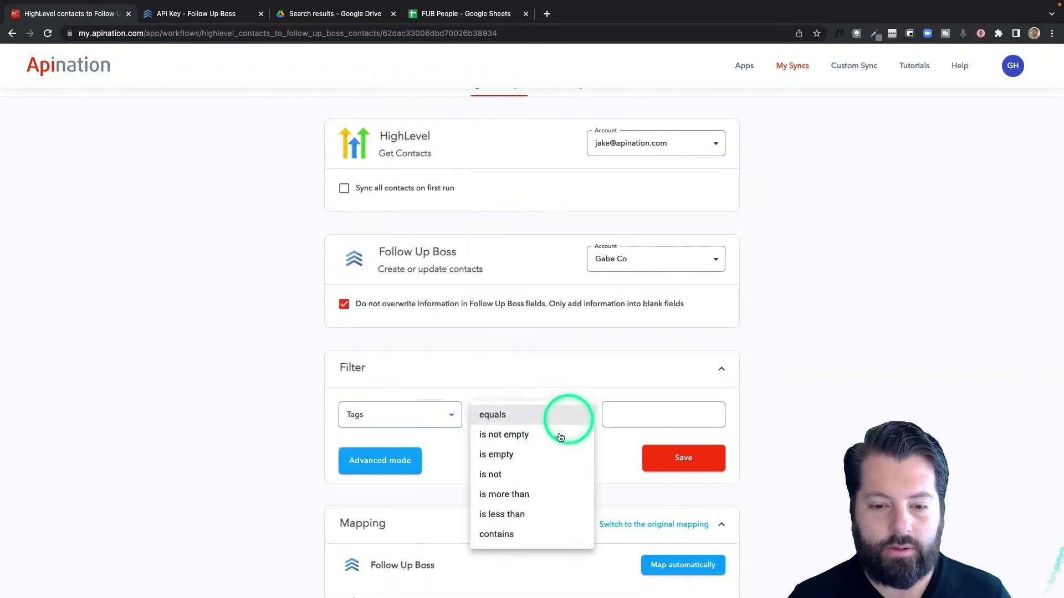
{"action": "left_click", "coordinate": [510, 535]}
{"action": "left_click", "coordinate": [668, 422]}
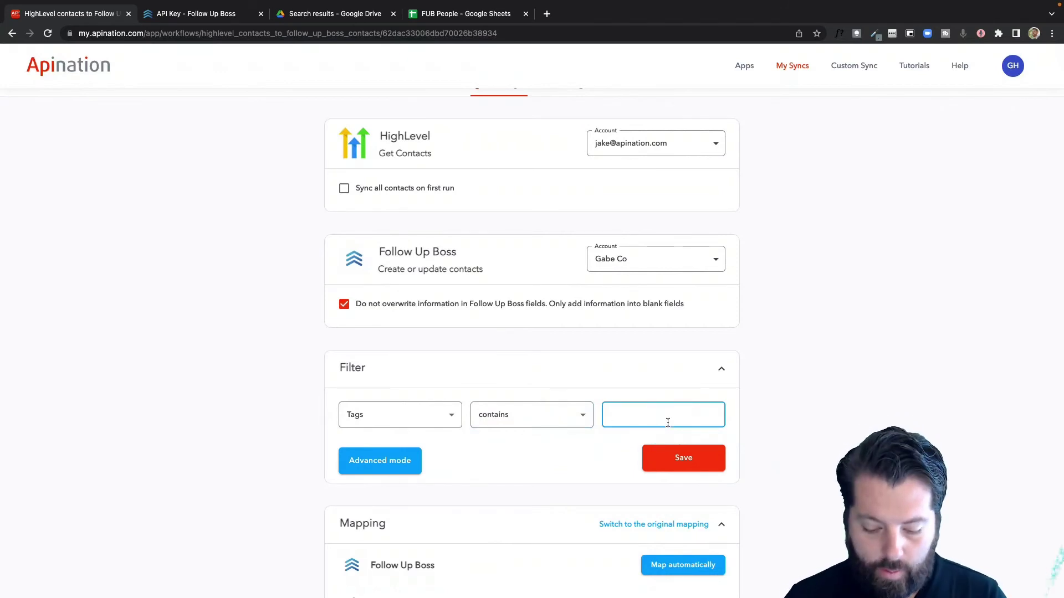
{"action": "type", "text": "Greg"}
{"action": "left_click", "coordinate": [298, 507]}
{"action": "left_click", "coordinate": [709, 472]}
{"action": "scroll", "coordinate": [488, 488], "scroll_direction": "down", "scroll_amount": 11}
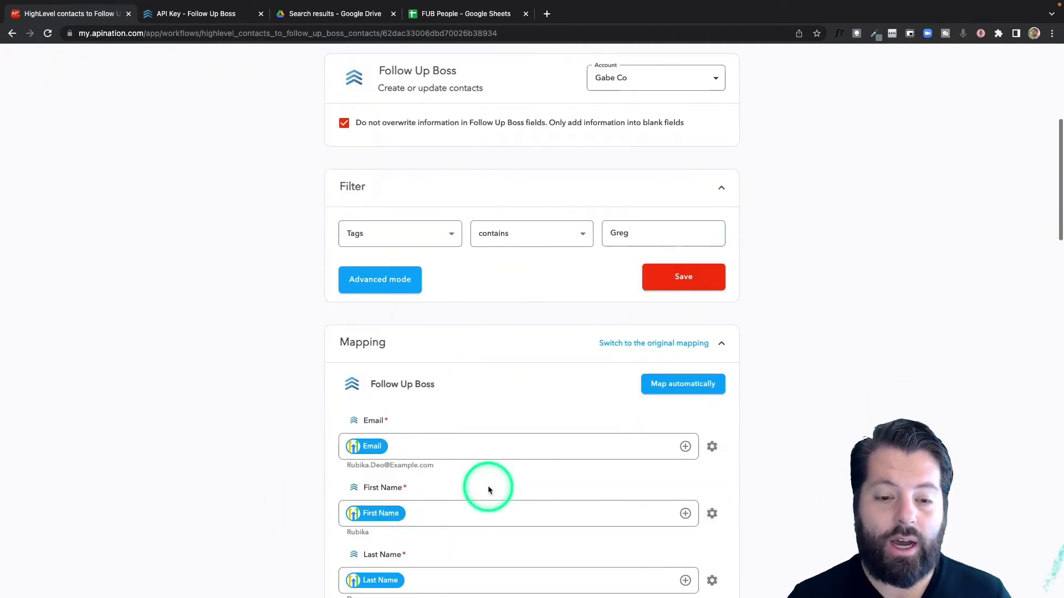
{"action": "scroll", "coordinate": [488, 488], "scroll_direction": "down", "scroll_amount": 9}
Fill the Assigned Agent Full Name mapping field with the agent's full name
{"action": "left_click", "coordinate": [453, 252]}
{"action": "left_click", "coordinate": [447, 228]}
{"action": "left_click", "coordinate": [576, 228]}
{"action": "type", "text": "Greg Davis"}
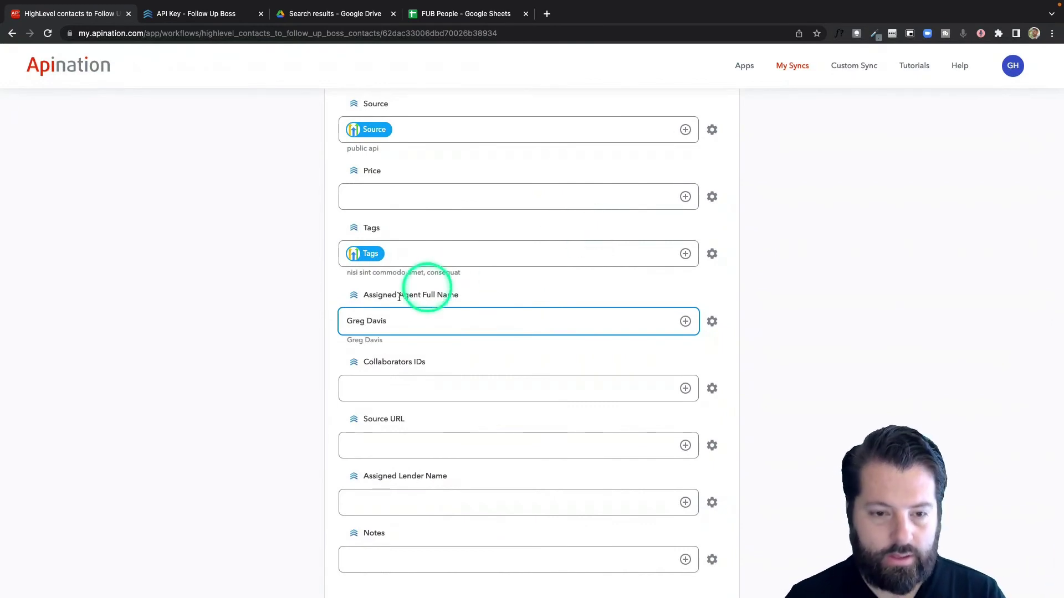
{"action": "left_click", "coordinate": [277, 349]}
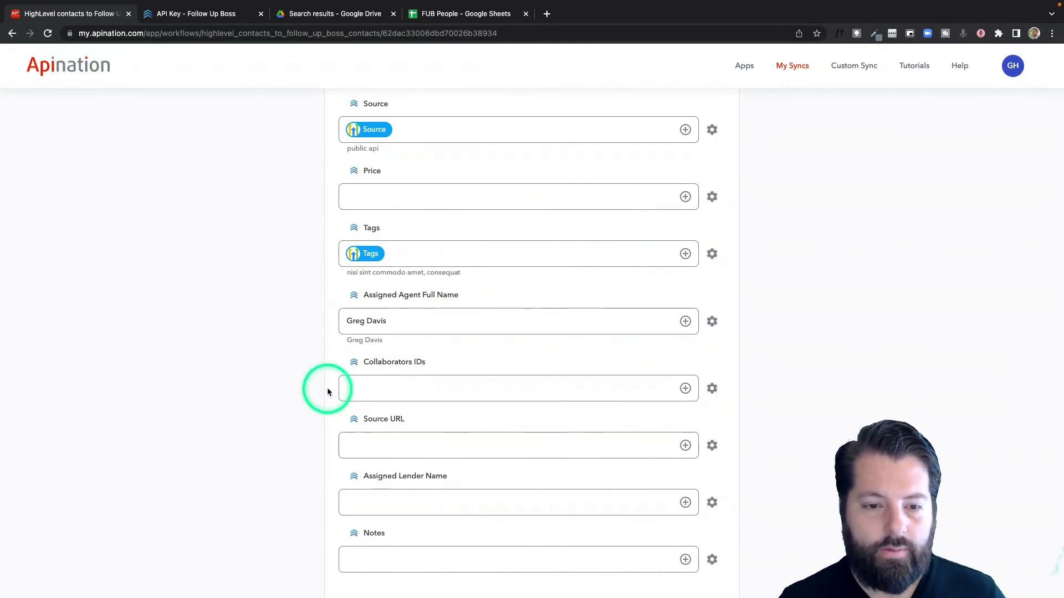
Review the mapping and collapse the Workflow code section
{"action": "scroll", "coordinate": [327, 387], "scroll_direction": "down", "scroll_amount": 1}
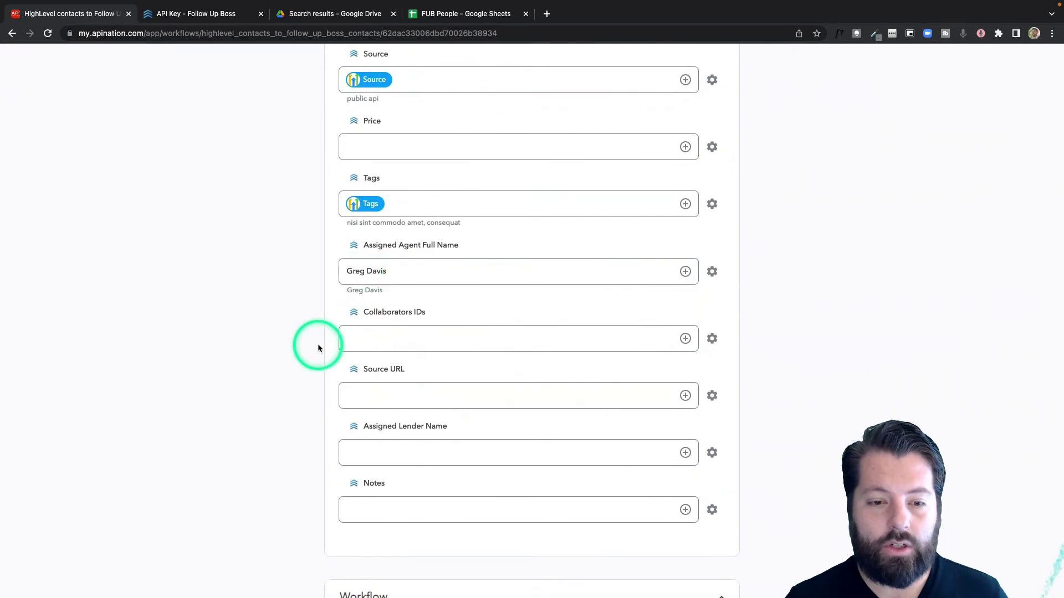
{"action": "scroll", "coordinate": [317, 346], "scroll_direction": "up", "scroll_amount": 15}
{"action": "scroll", "coordinate": [318, 348], "scroll_direction": "up", "scroll_amount": 6}
{"action": "scroll", "coordinate": [319, 348], "scroll_direction": "down", "scroll_amount": 3}
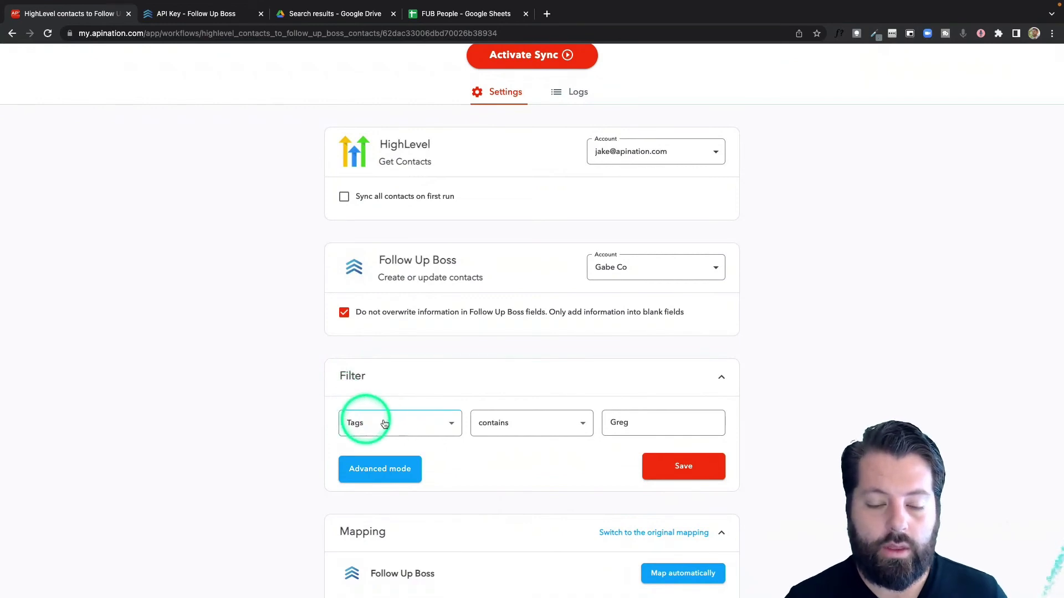
{"action": "scroll", "coordinate": [514, 484], "scroll_direction": "down", "scroll_amount": 12}
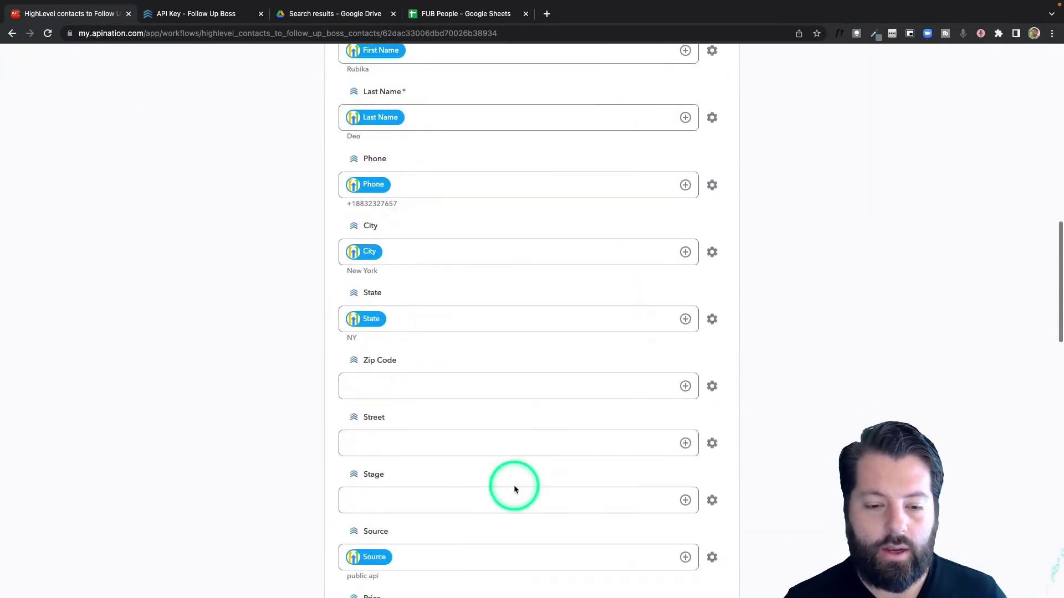
{"action": "scroll", "coordinate": [514, 484], "scroll_direction": "down", "scroll_amount": 12}
{"action": "scroll", "coordinate": [513, 477], "scroll_direction": "up", "scroll_amount": 2}
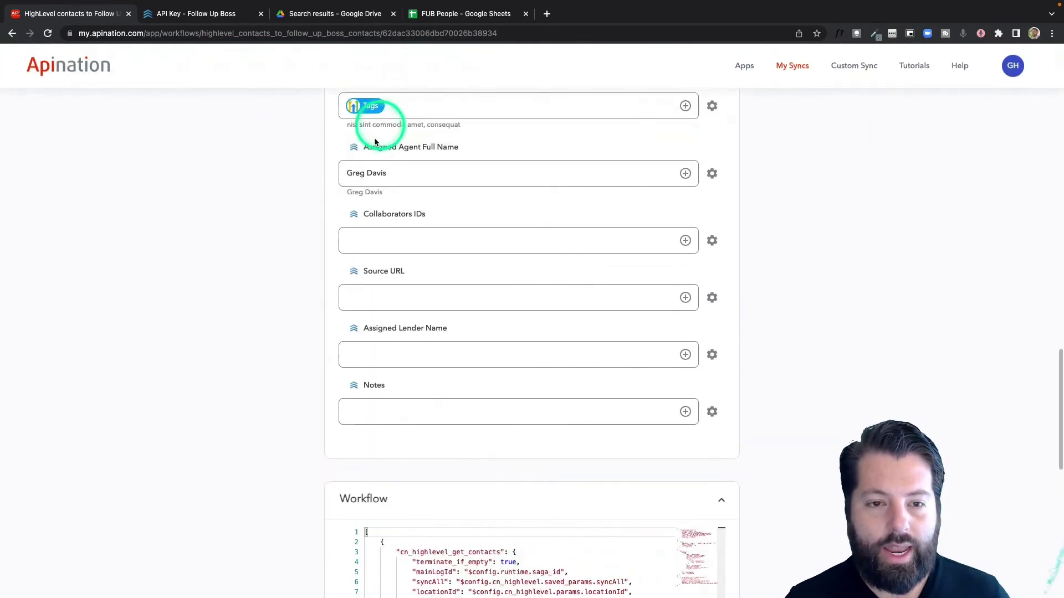
{"action": "left_click", "coordinate": [474, 511]}
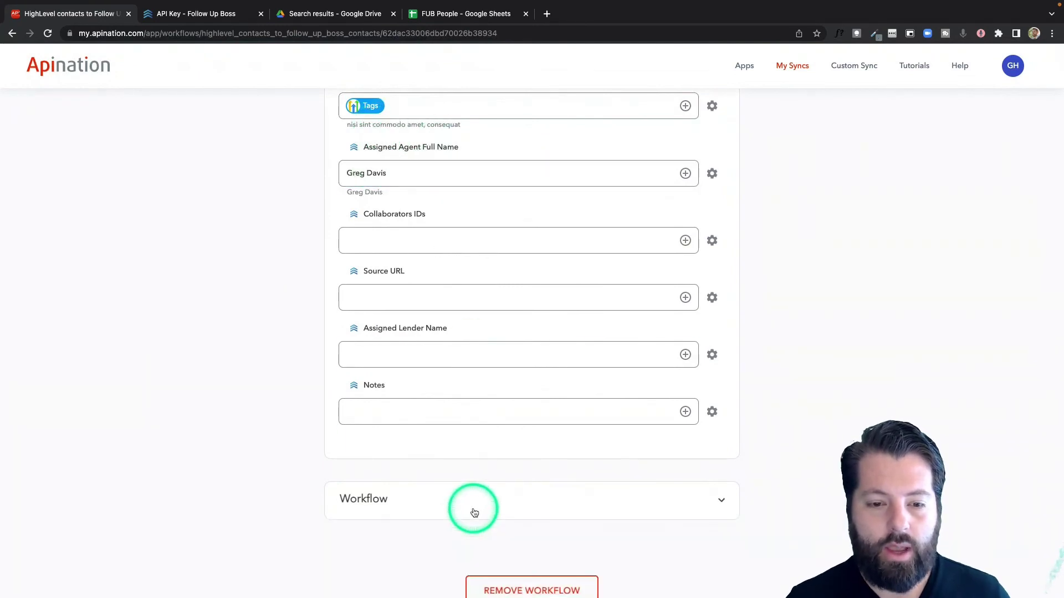
{"action": "scroll", "coordinate": [292, 396], "scroll_direction": "up", "scroll_amount": 15}
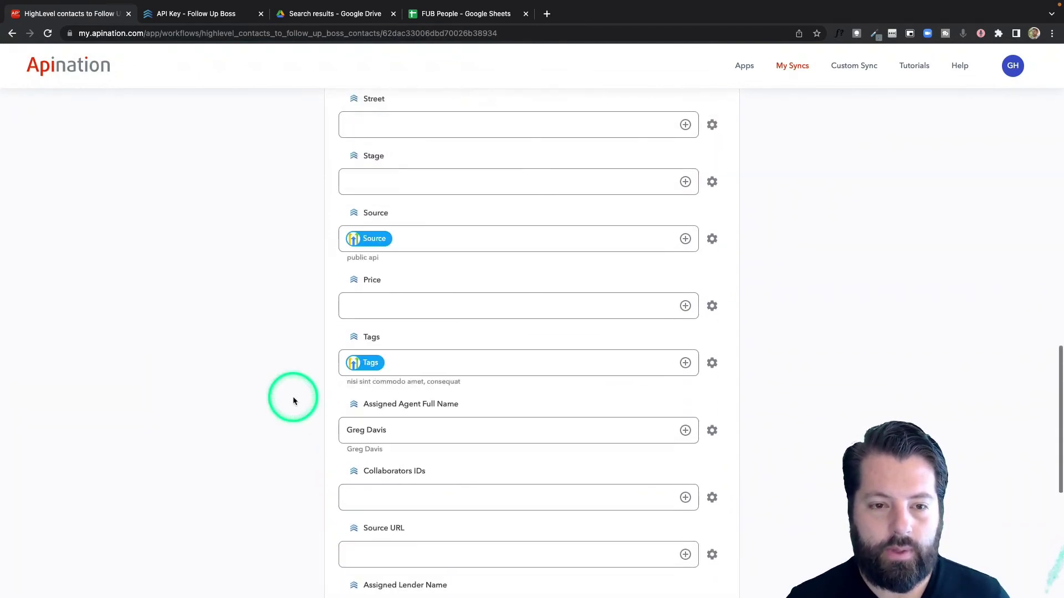
{"action": "scroll", "coordinate": [293, 396], "scroll_direction": "up", "scroll_amount": 9}
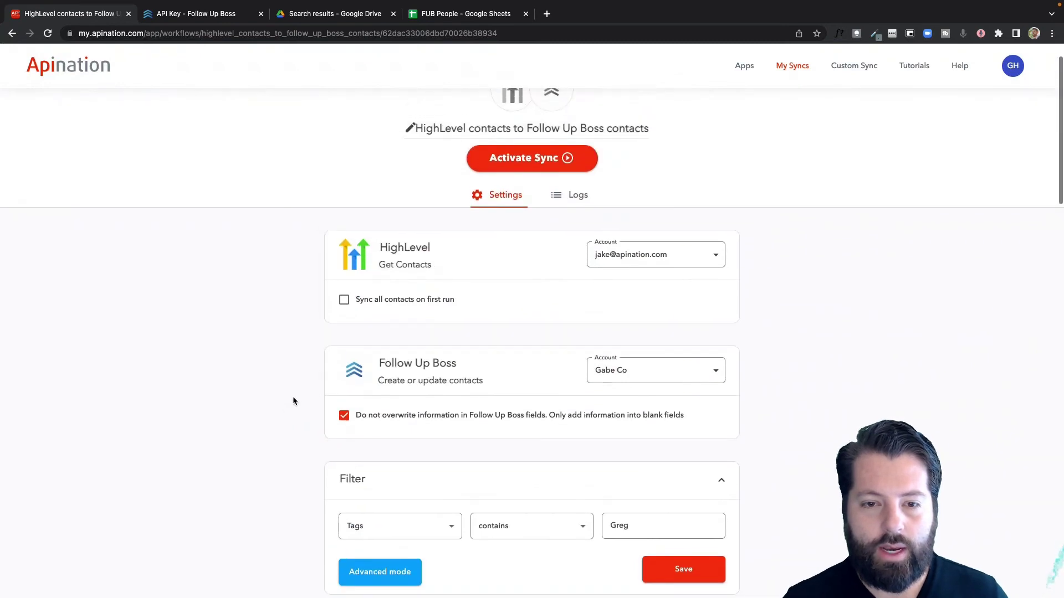
Activate the HighLevel to Follow Up Boss sync and return to the My Syncs list
{"action": "left_click", "coordinate": [527, 160]}
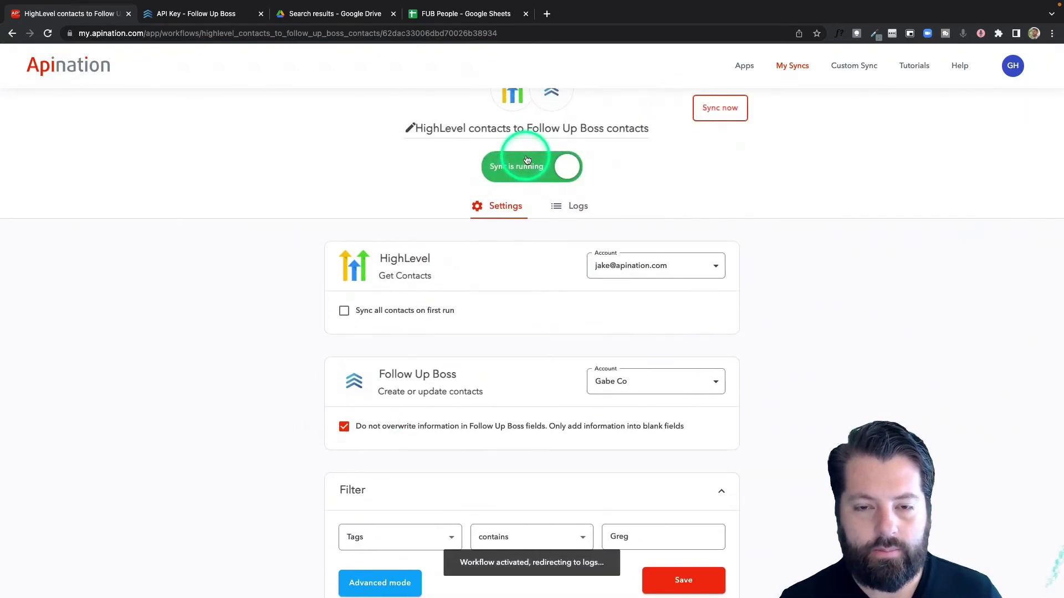
{"action": "left_click", "coordinate": [791, 79]}
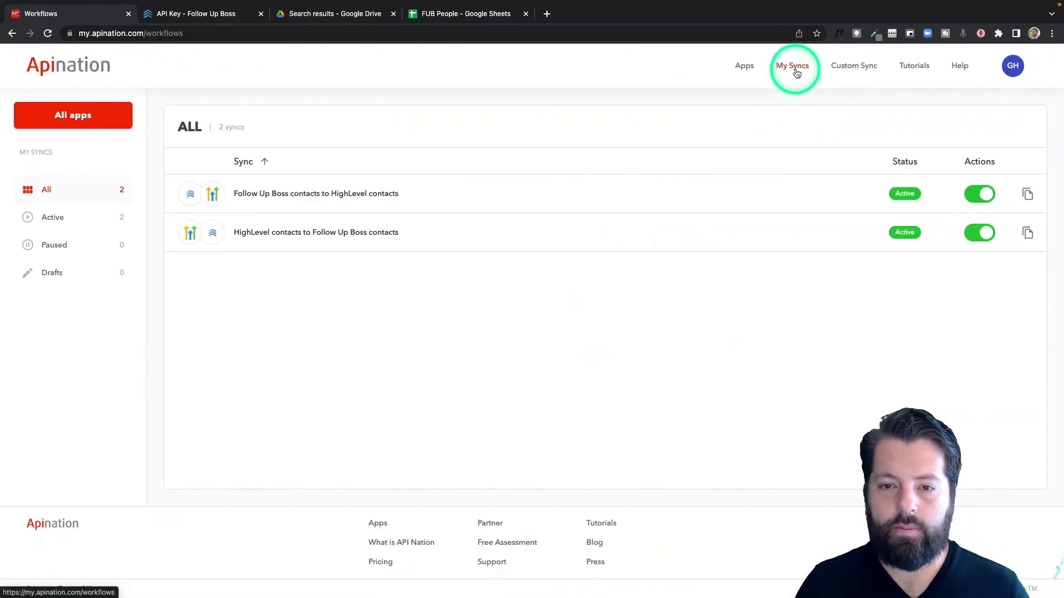